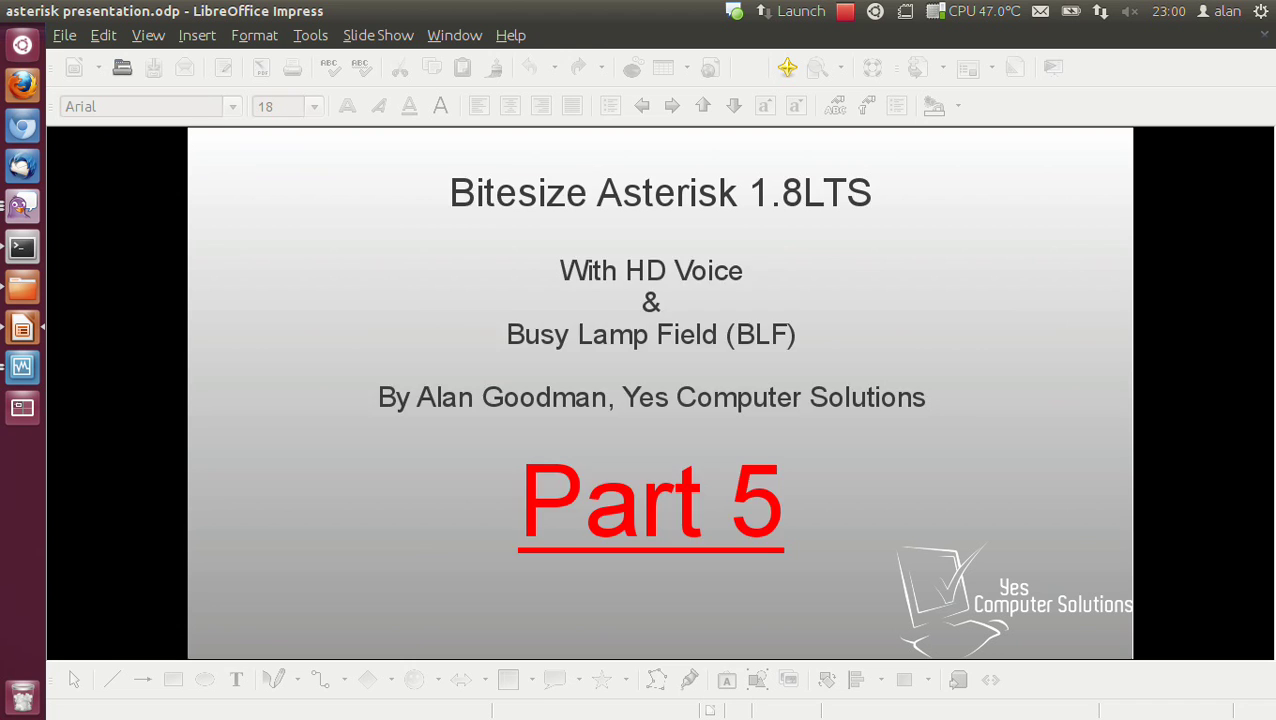
Step: Advance the presentation to the Extensions.conf slide, switch to the terminal and open /etc/asterisk/extensions.conf.orig in nano
key(Page_Down)
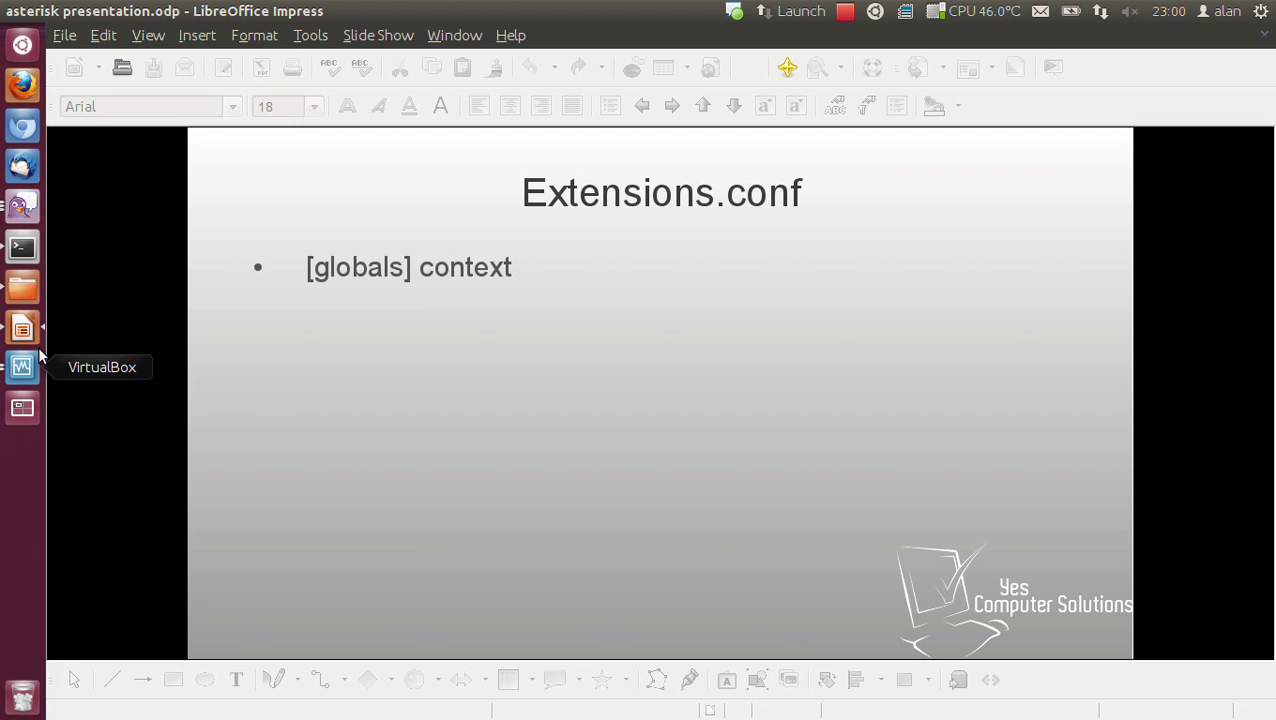
click(21, 247)
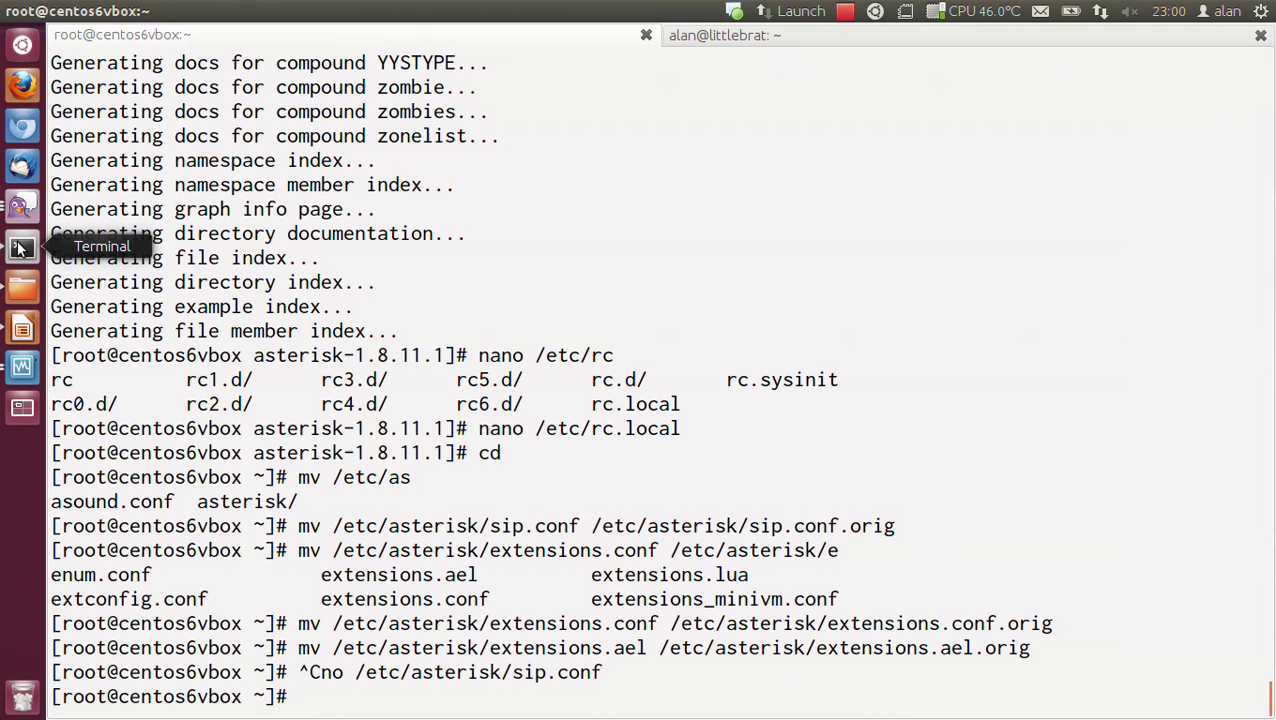
text(nano /etc/as)
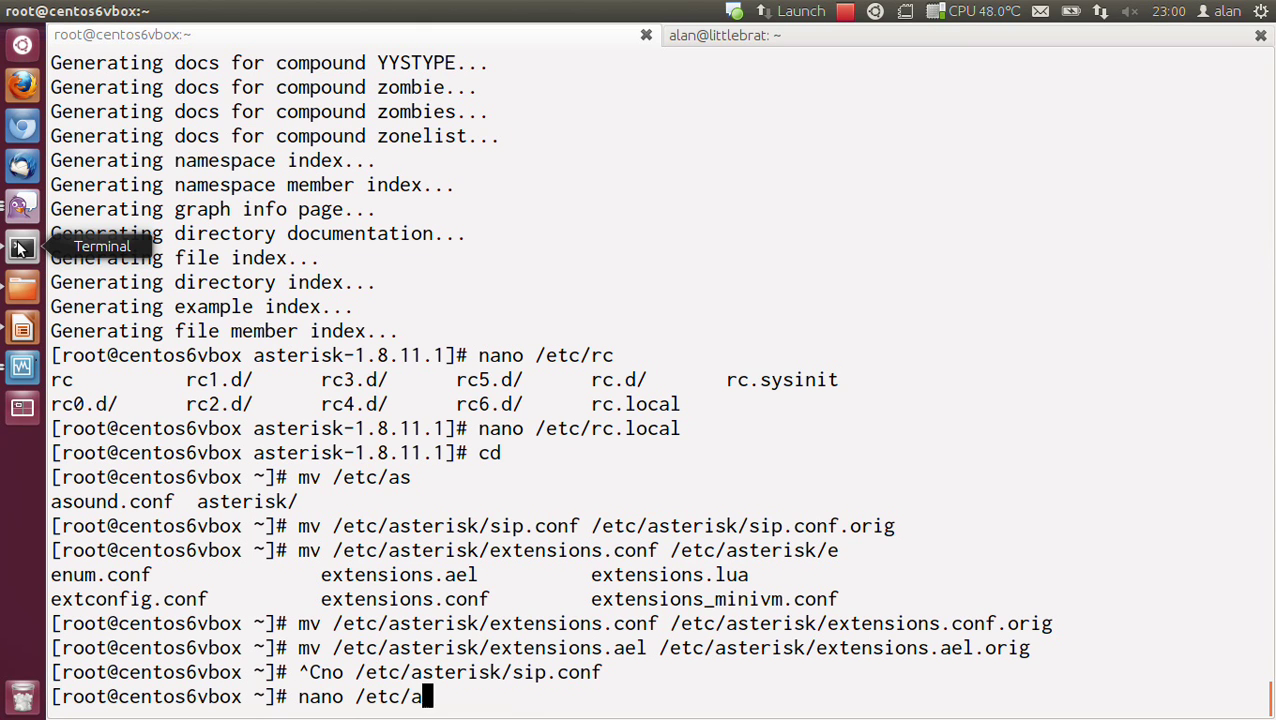
key(Tab)
text(extens)
key(Tab)
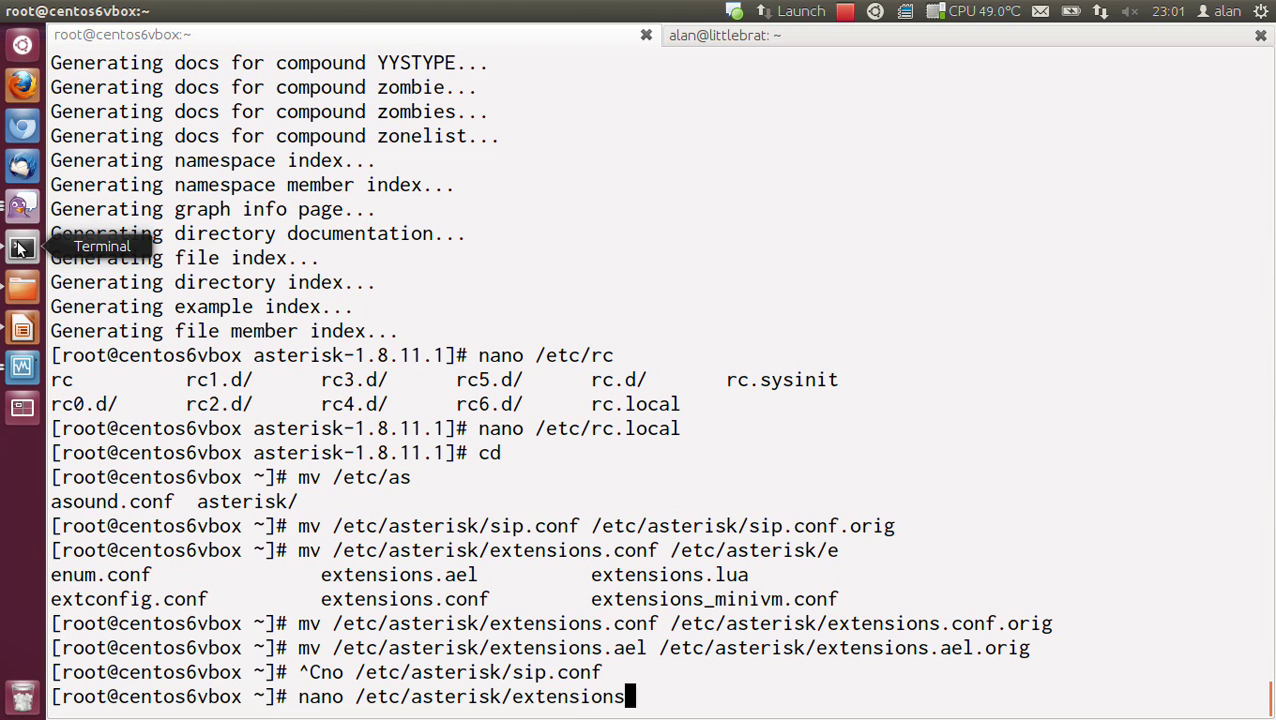
text(.c)
key(Tab)
text(.orig)
key(Return)
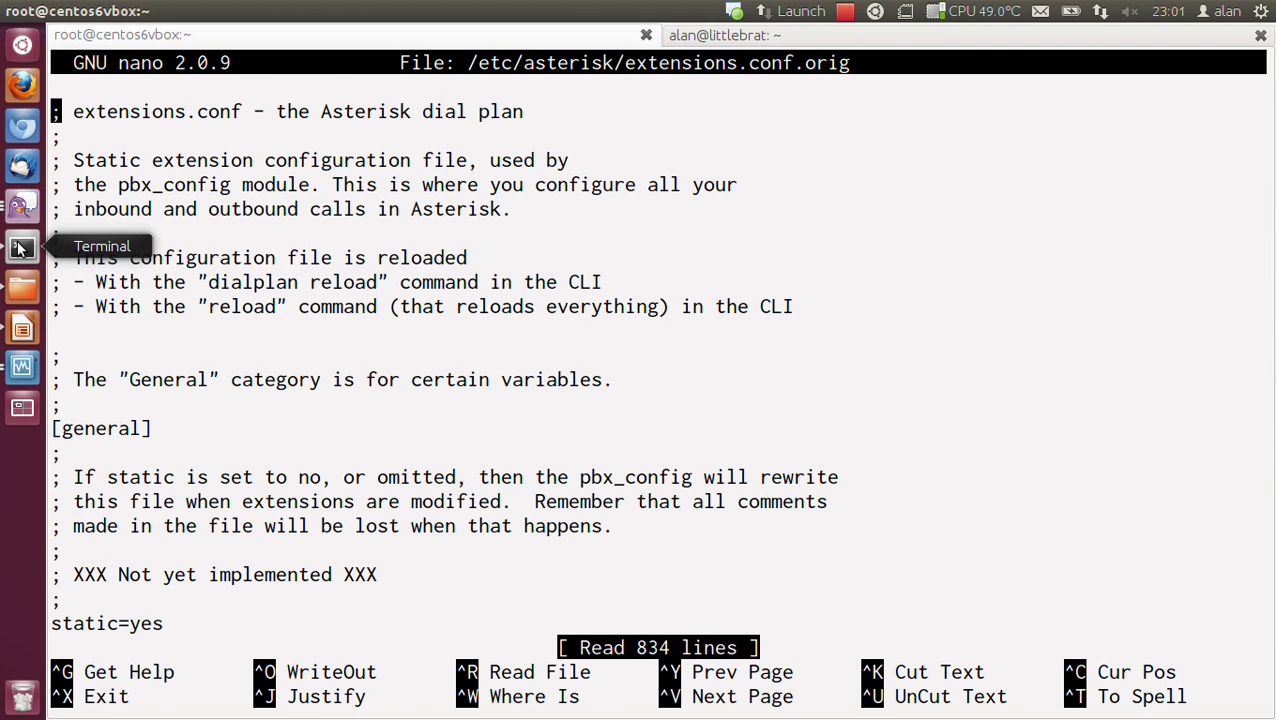
Step: Close the original configuration file and open a new file /etc/asterisk/extensions.conf in nano
key(ctrl+x)
key(Up)
key(BackSpace)
key(BackSpace)
key(BackSpace)
key(BackSpace)
key(BackSpace)
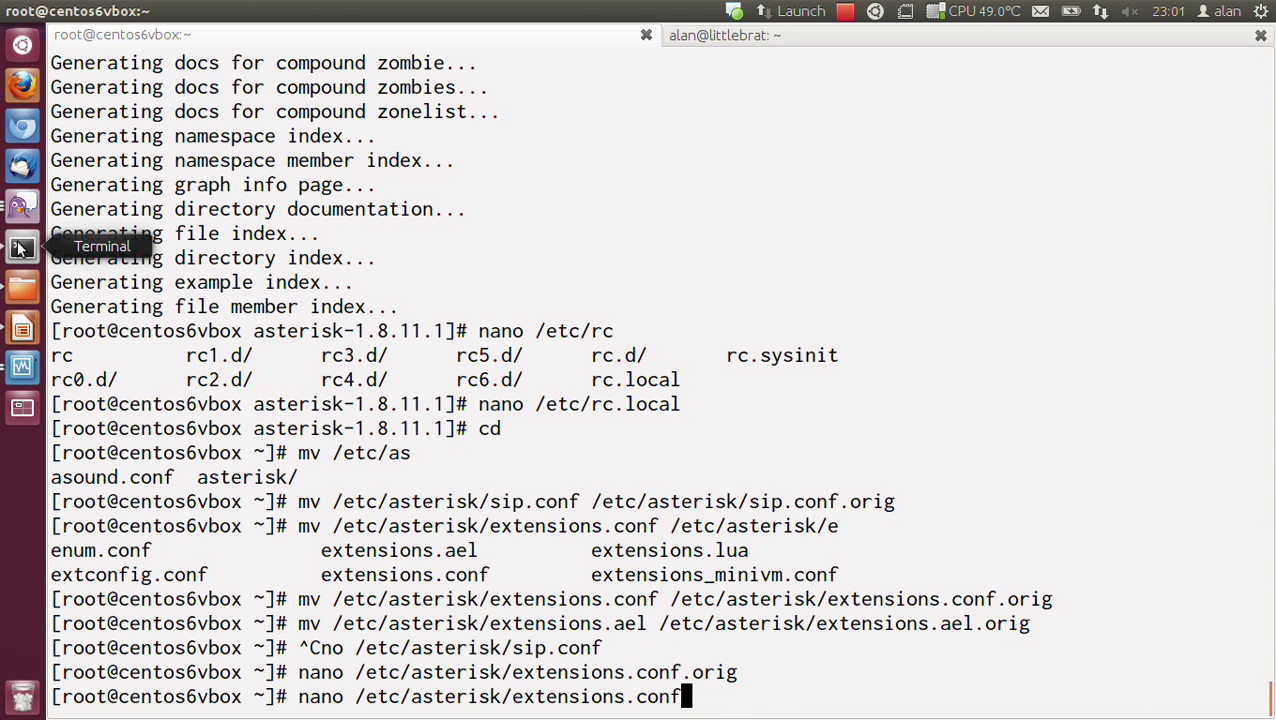
key(Return)
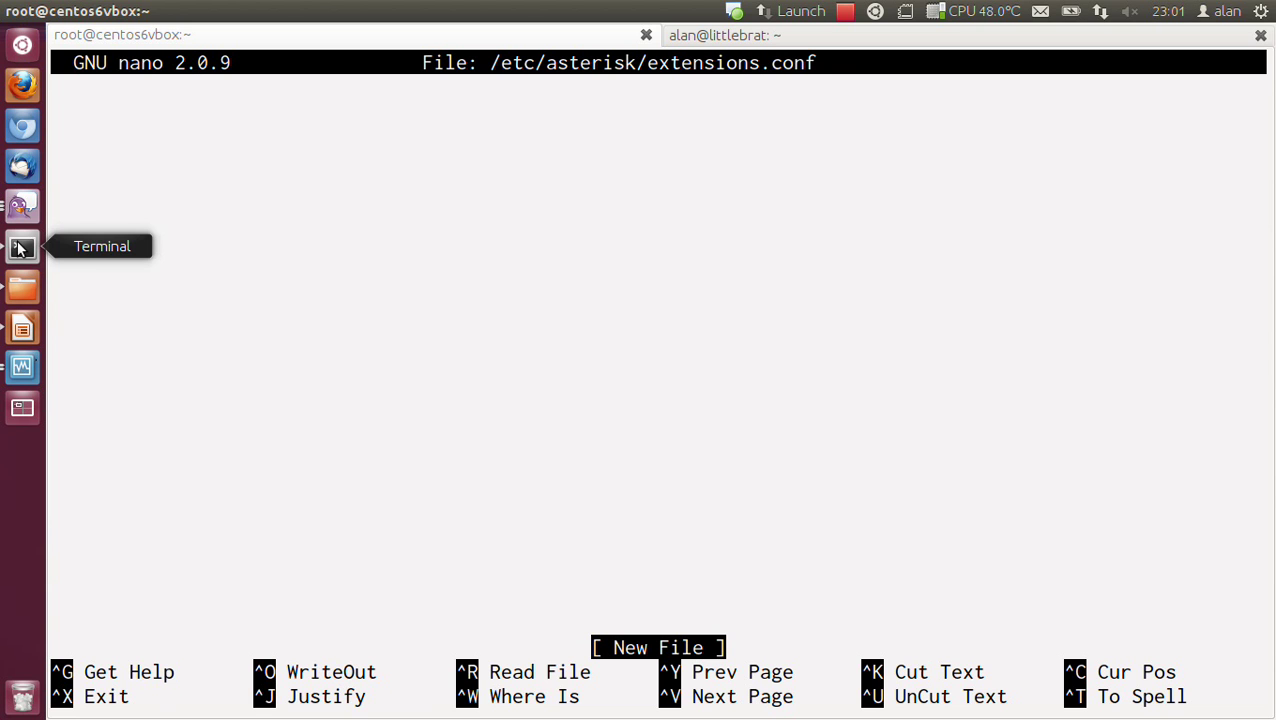
Step: Check the context name on the Impress slide and add a [globals] section to the file in the terminal
click(24, 330)
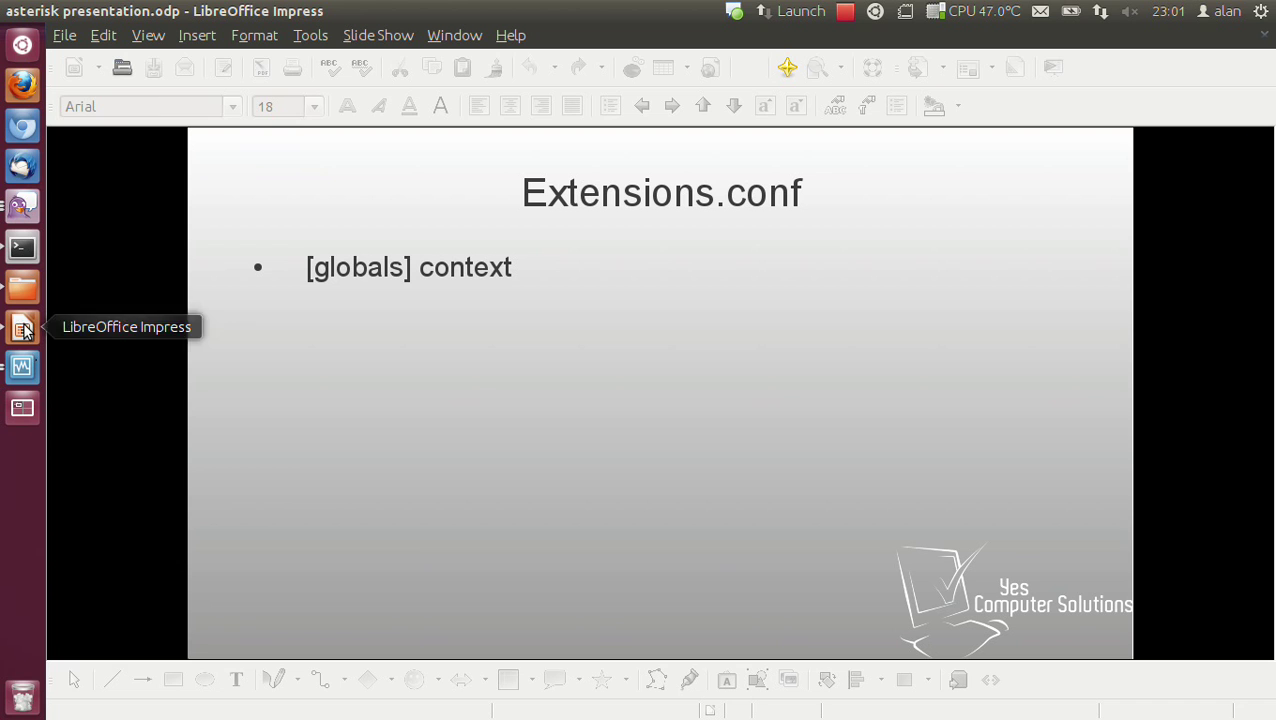
click(24, 250)
text([glob)
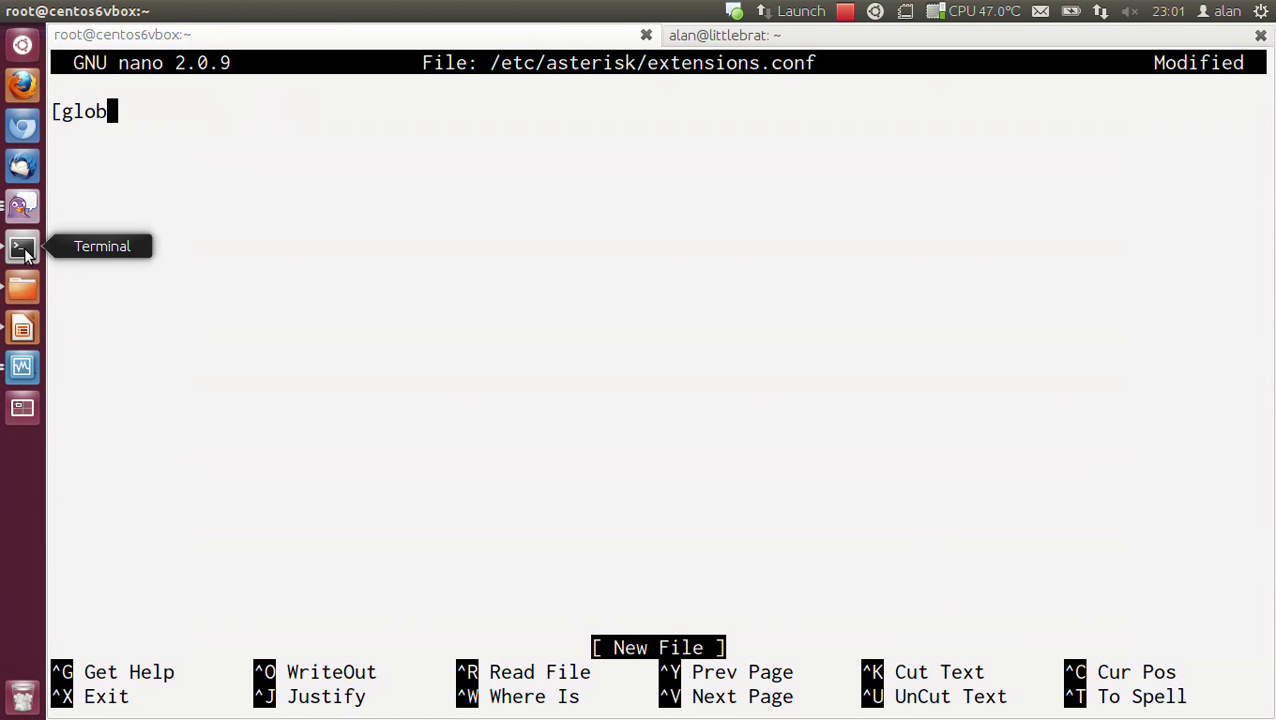
text(als])
key(Return)
key(Return)
Step: Reveal the next context in Impress, and in the terminal add a [general] section containing autofallthrough=yes
click(22, 322)
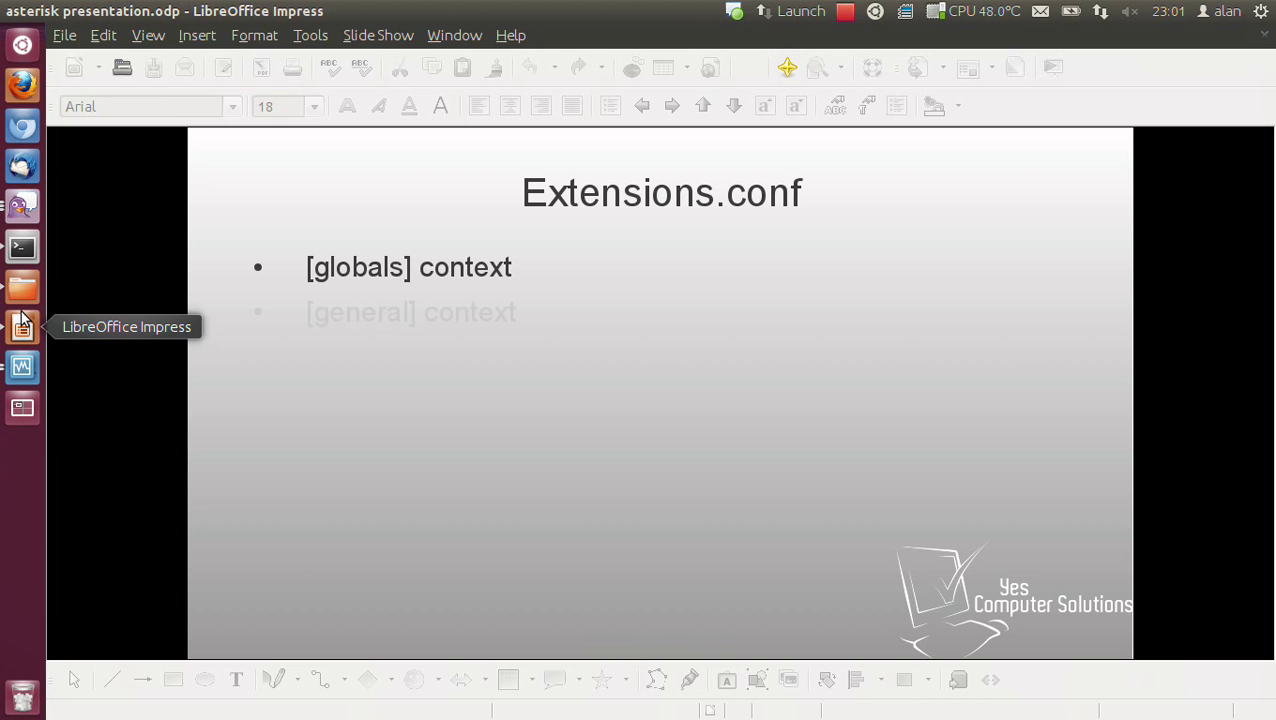
click(22, 248)
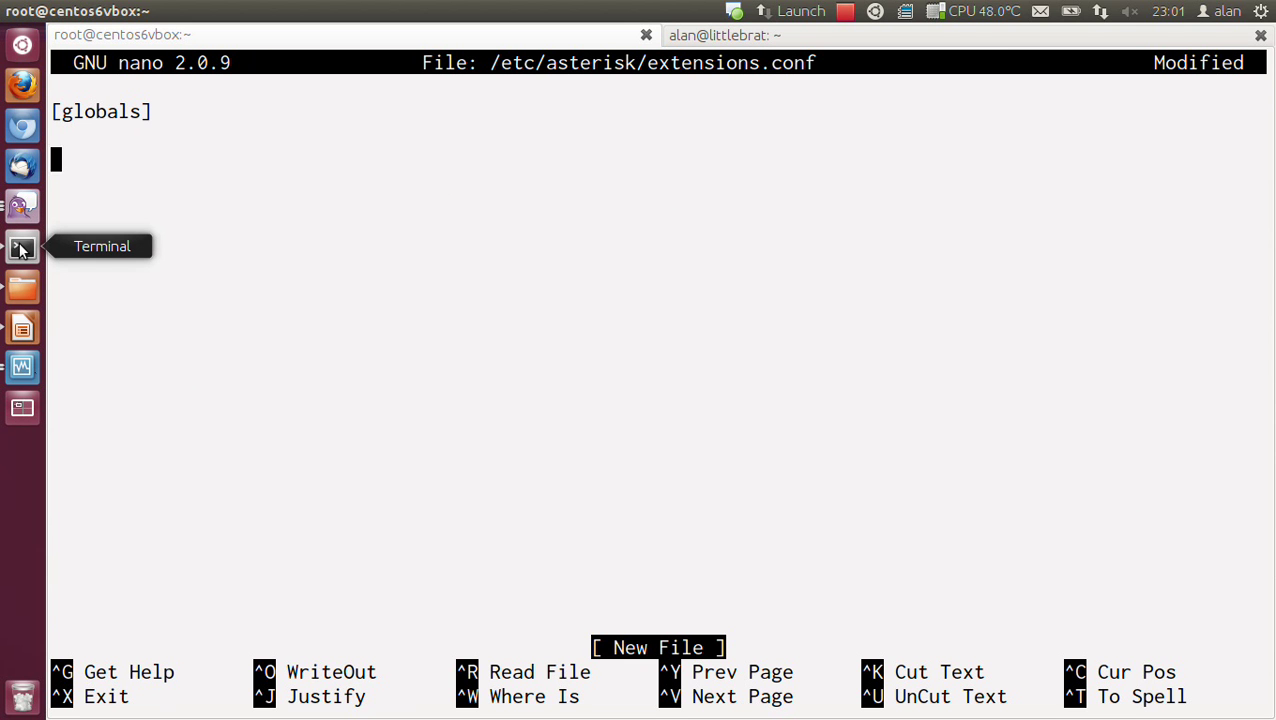
text([general])
key(Return)
text(autofallthr)
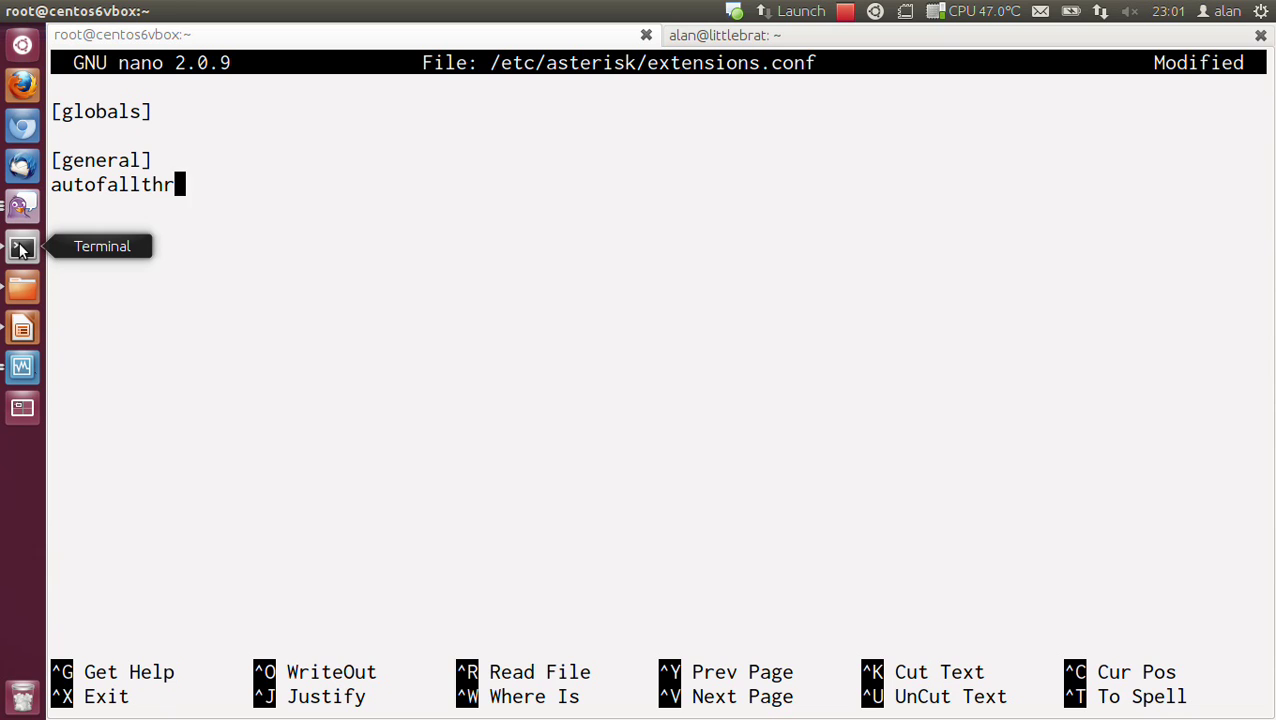
text(ough=yes)
key(Return)
Step: Reveal the third context on the Impress slide and add a [default] section below [general] in the terminal
click(23, 329)
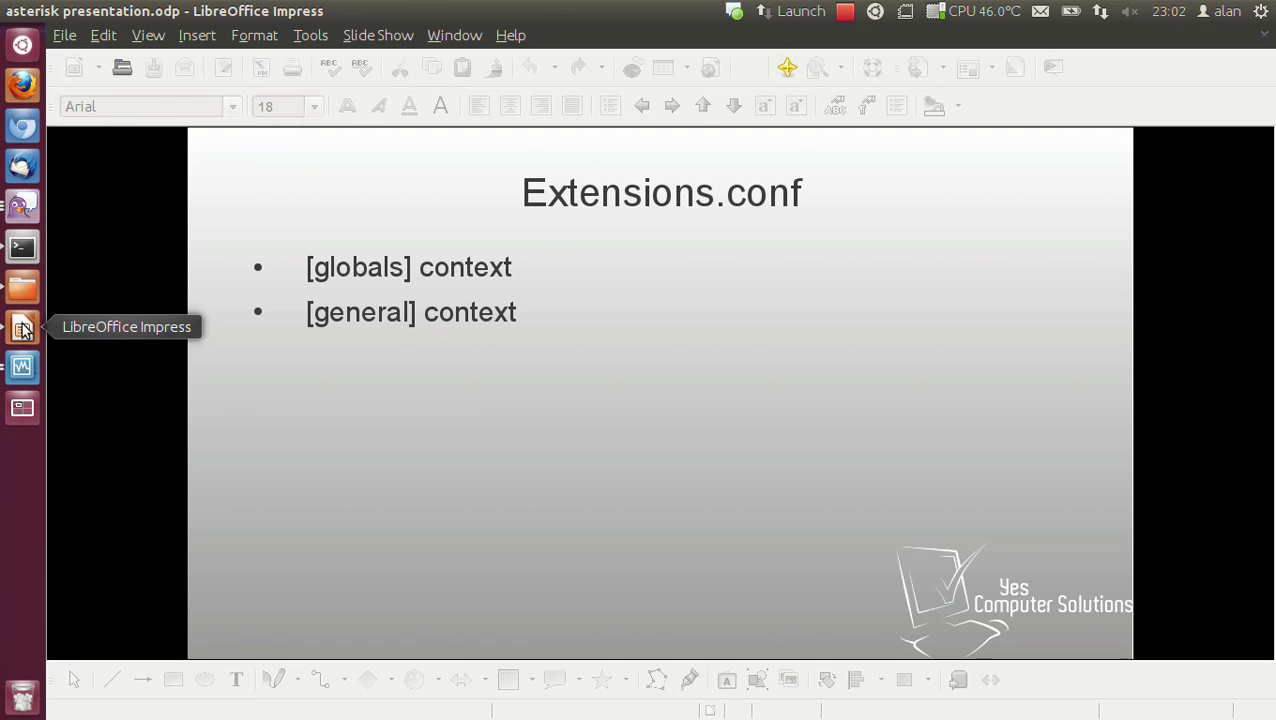
key(space)
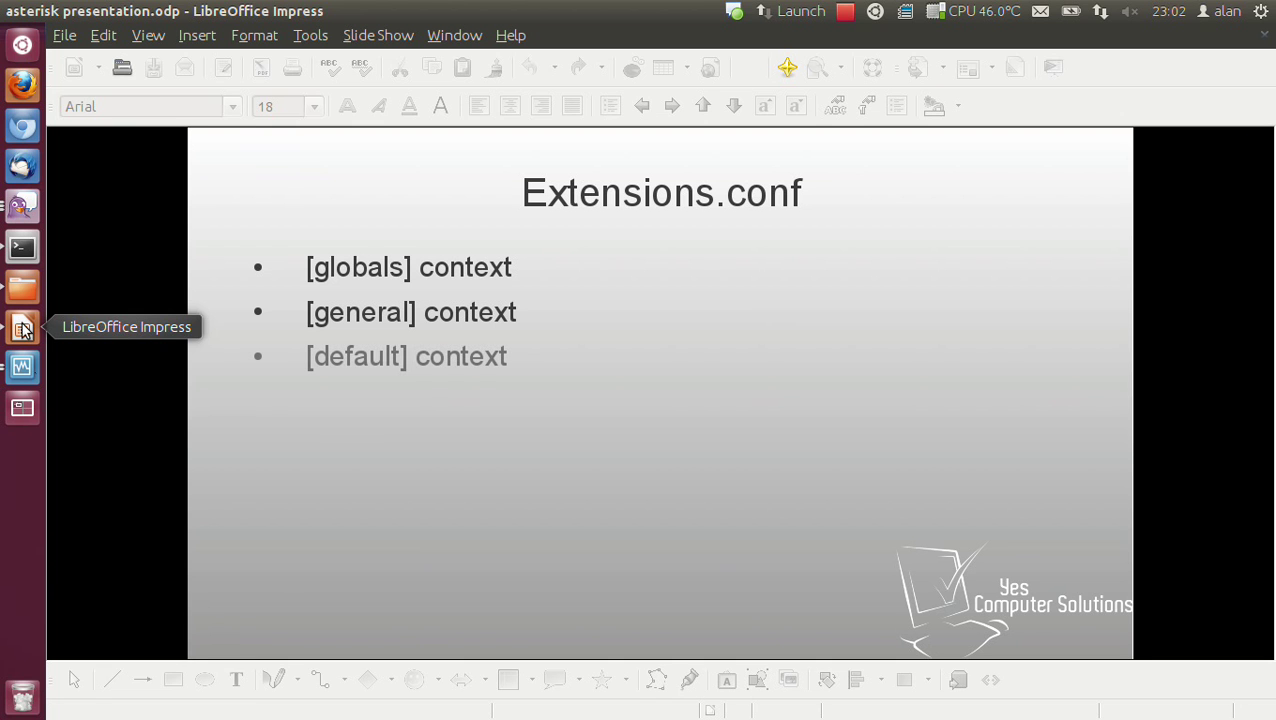
click(22, 247)
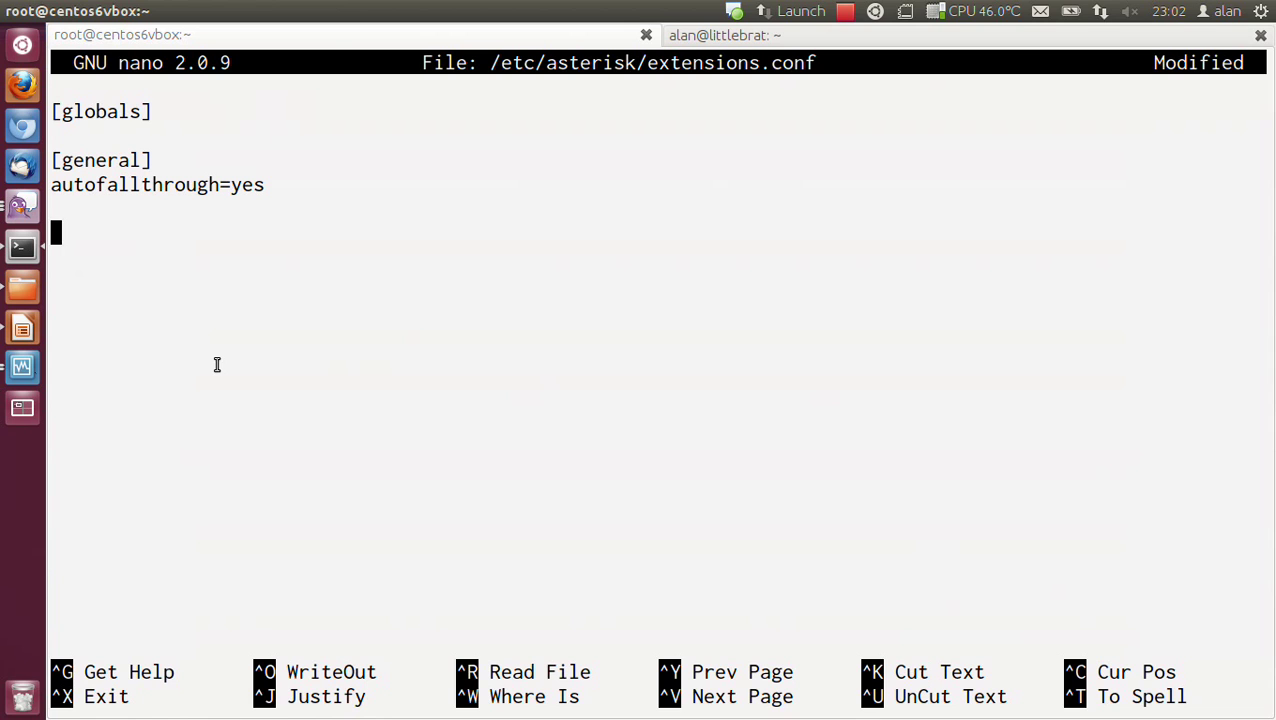
text([defau)
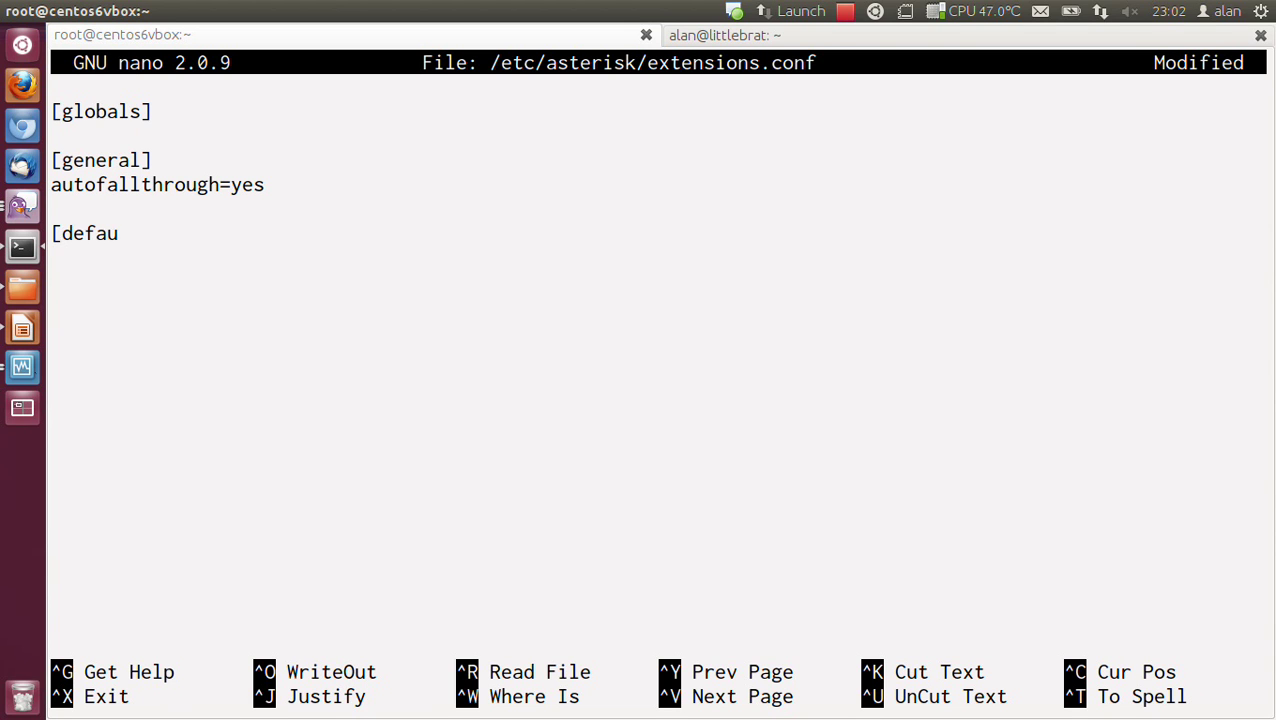
text(lt])
key(Return)
key(Return)
Step: Add an [incoming] section below [default], revealing its name on the Impress slide before returning to the terminal
text([])
key(Left)
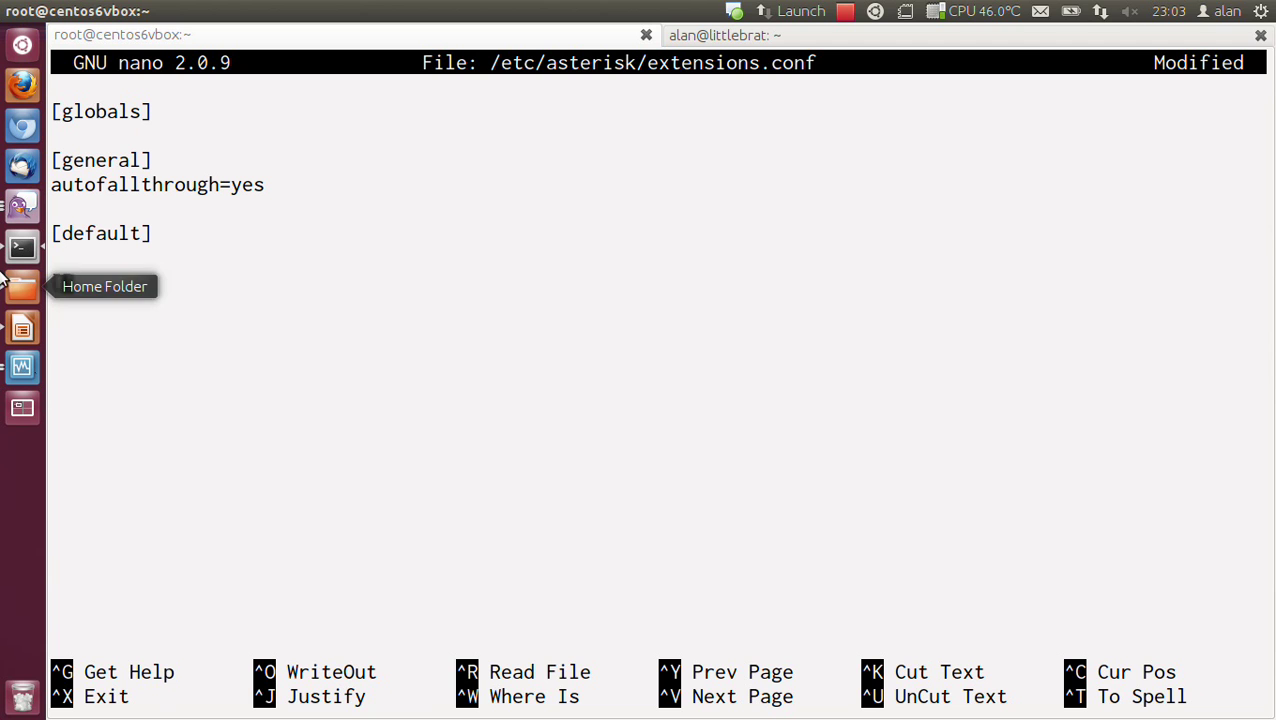
click(22, 330)
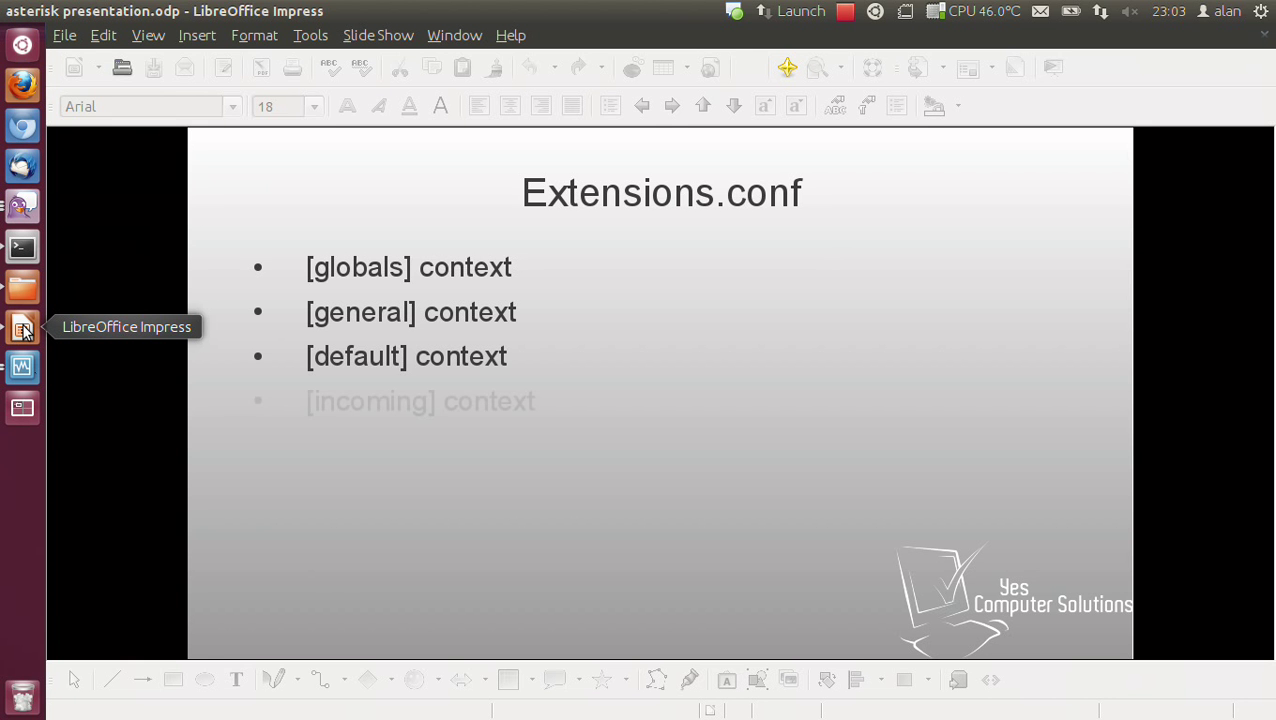
click(16, 248)
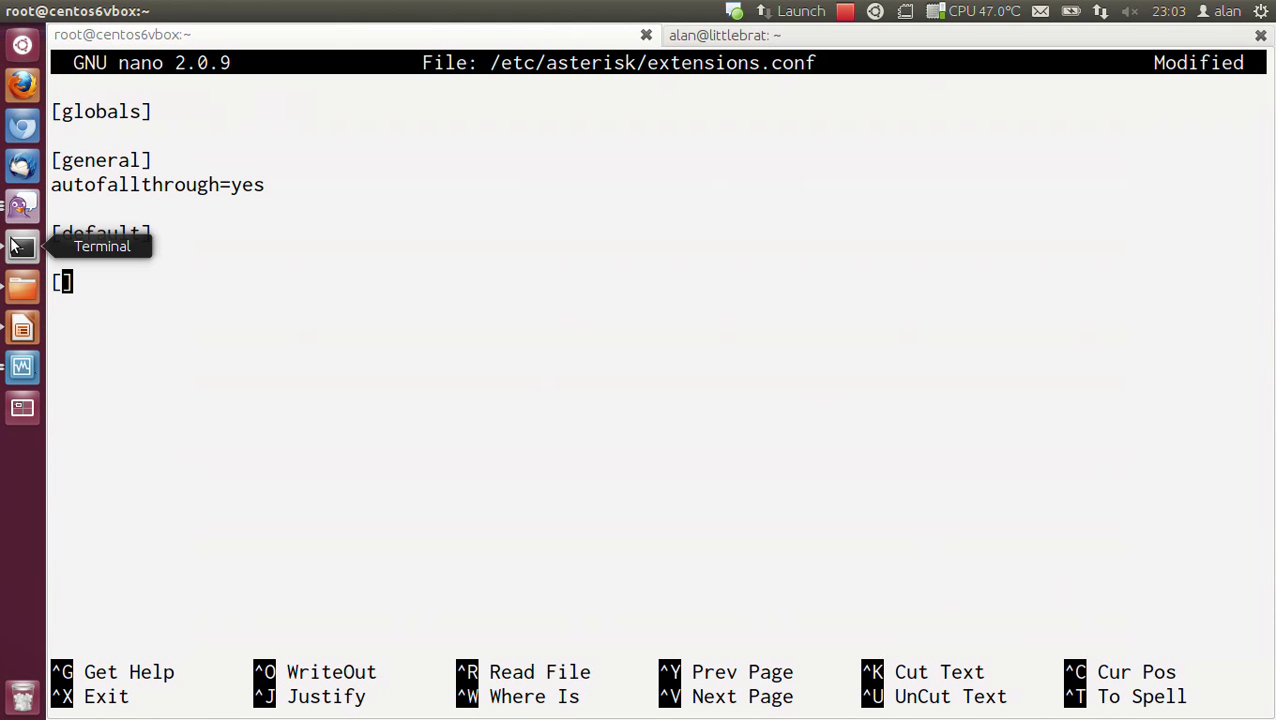
text(incoming)
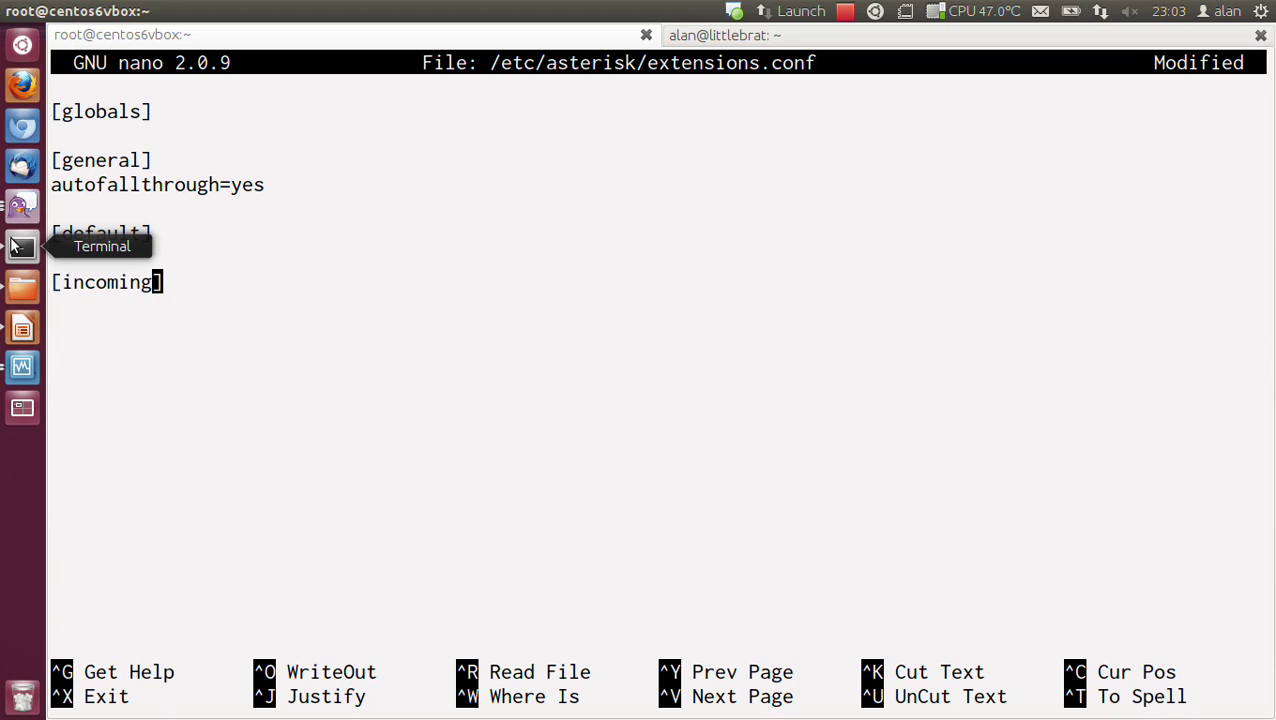
key(Right)
key(Return)
key(Return)
Step: Add an [ougoing] section below [incoming], checking the Impress slide for the context and returning to the terminal
text([ou)
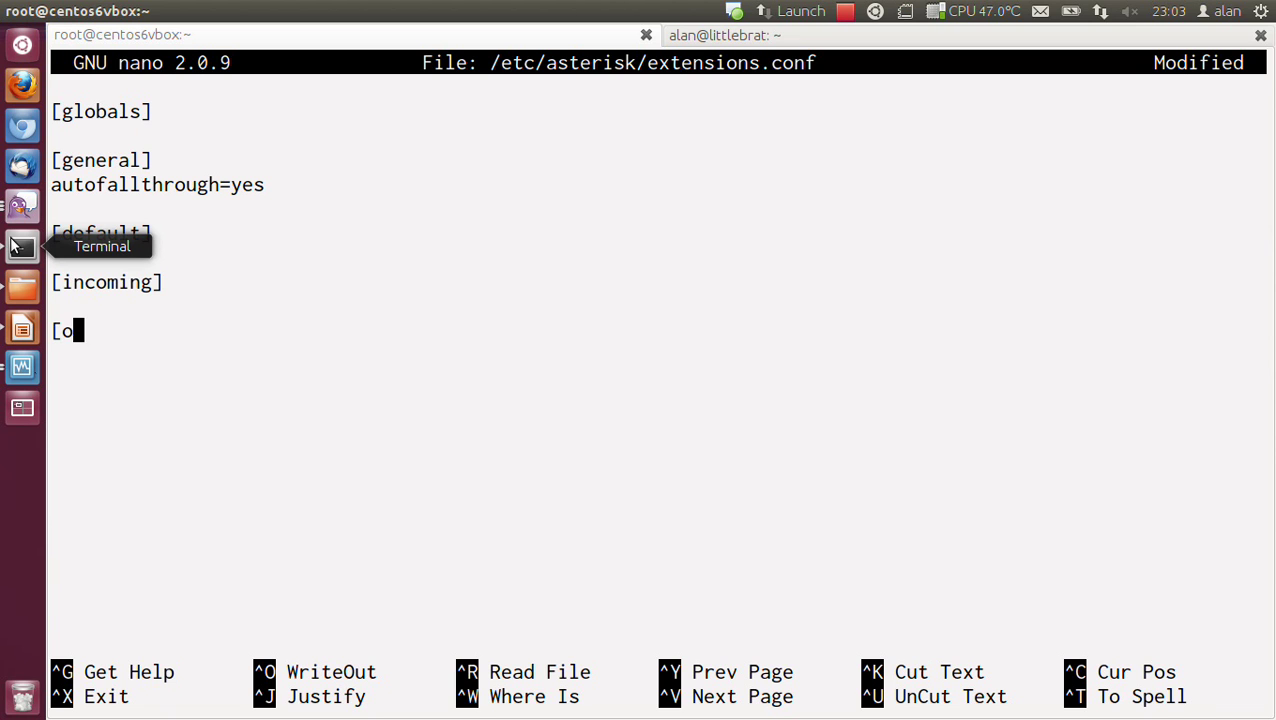
click(21, 328)
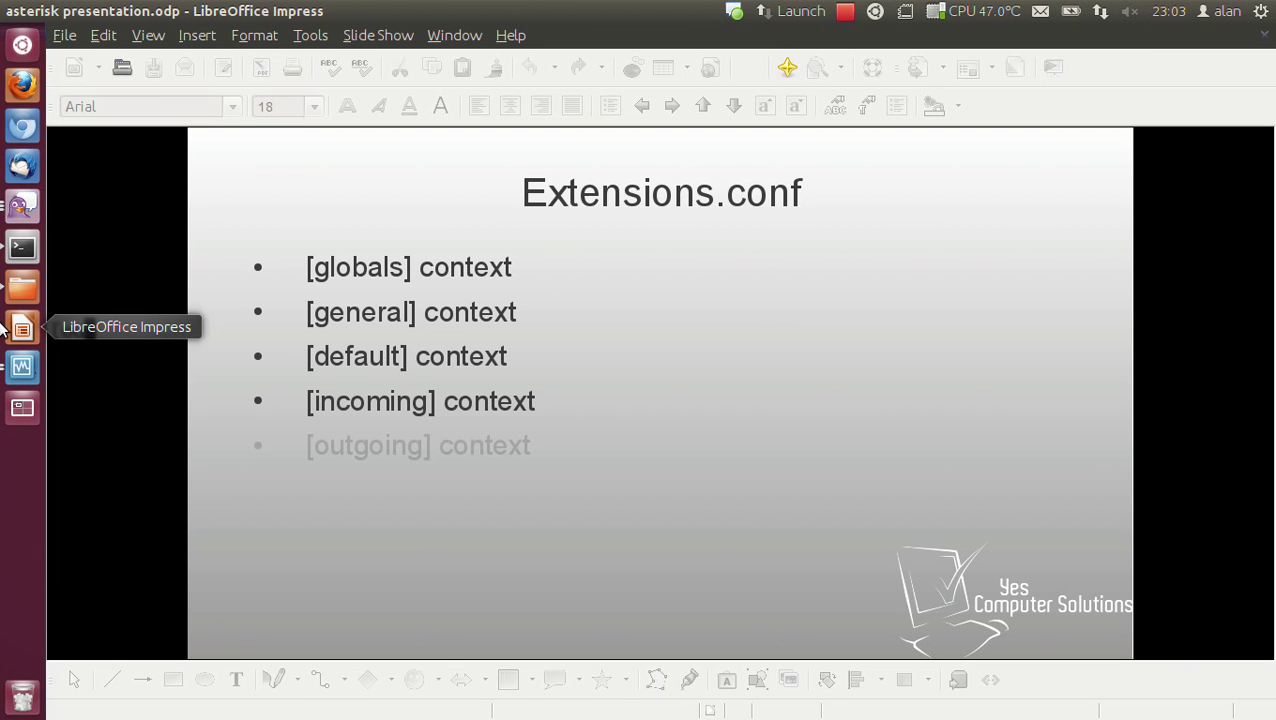
click(22, 247)
text(go)
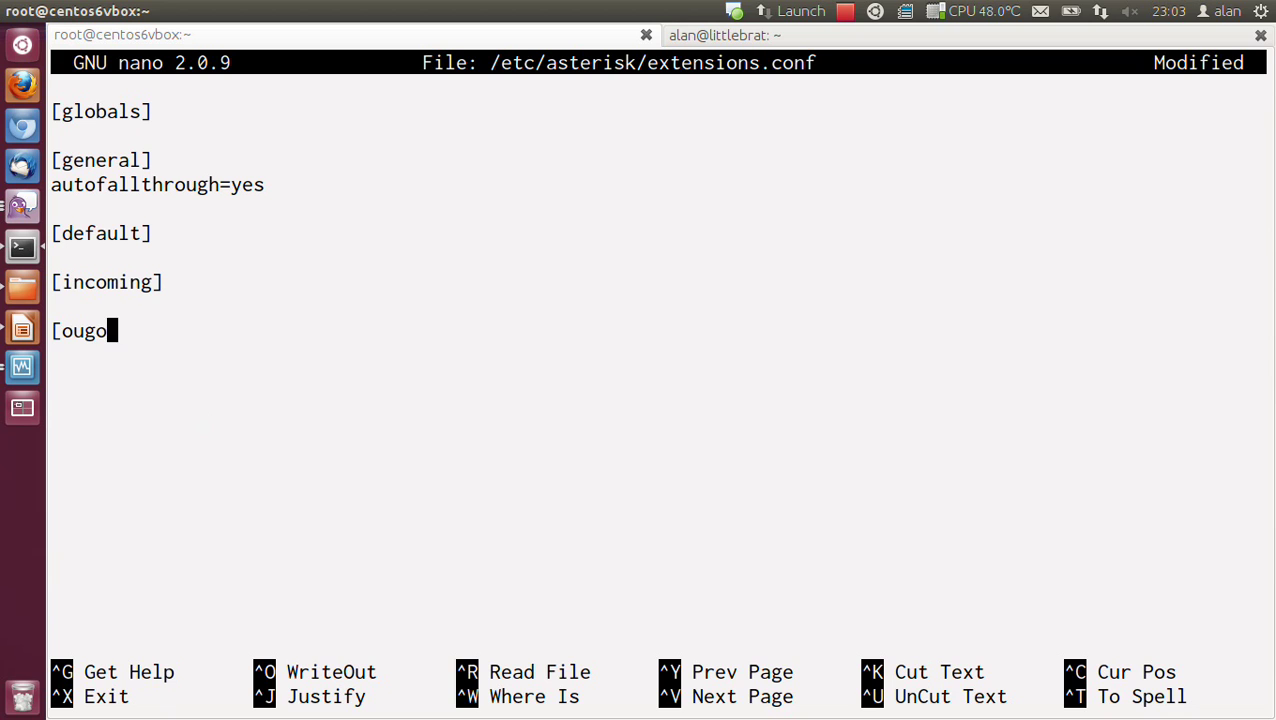
text(ing])
key(Return)
text(_8)
key(BackSpace)
key(BackSpace)
key(BackSpace)
key(Return)
Step: Reveal the next context in Impress and add a [phones] section at the end of the file in the terminal
click(23, 333)
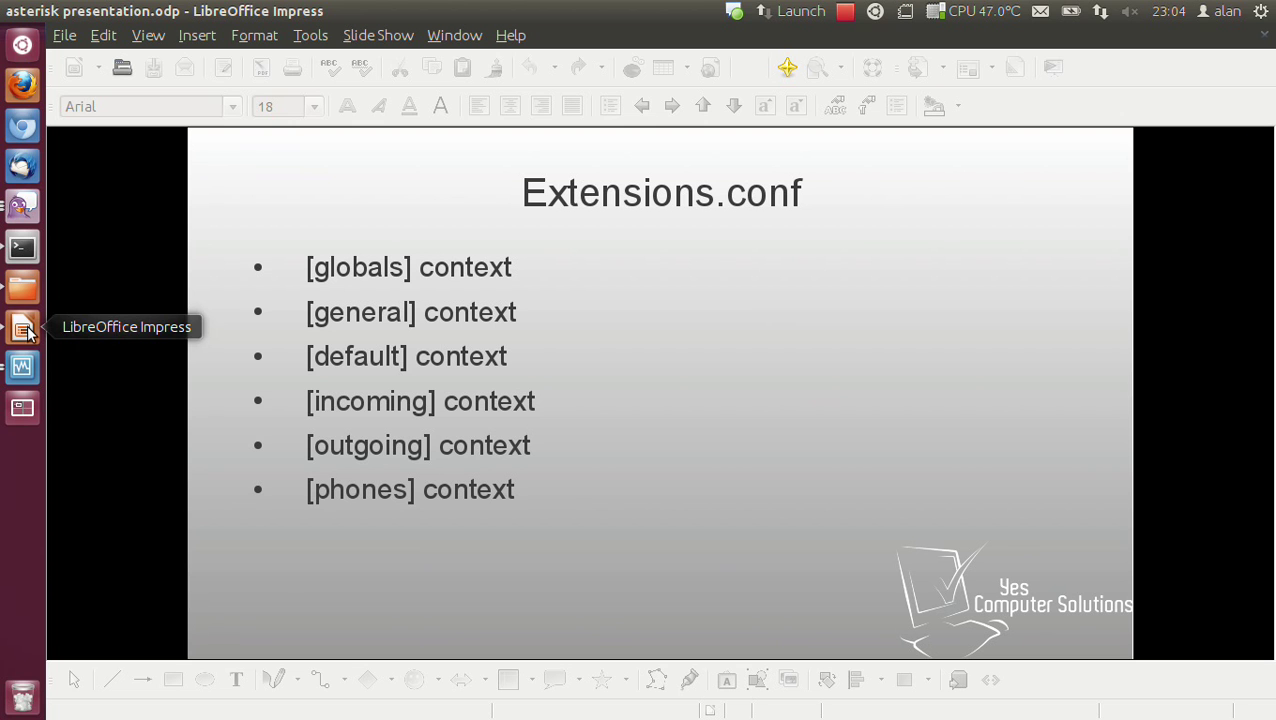
click(22, 250)
text([])
key(Left)
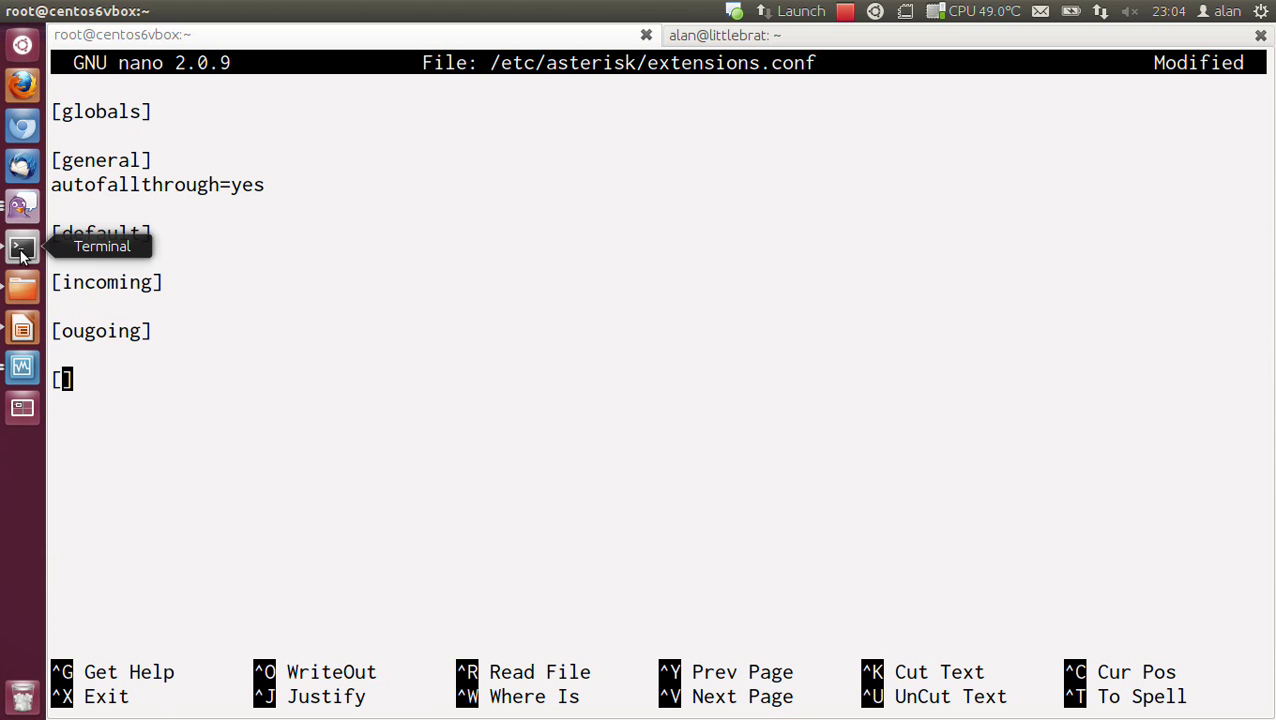
text(phones)
key(Down)
key(Return)
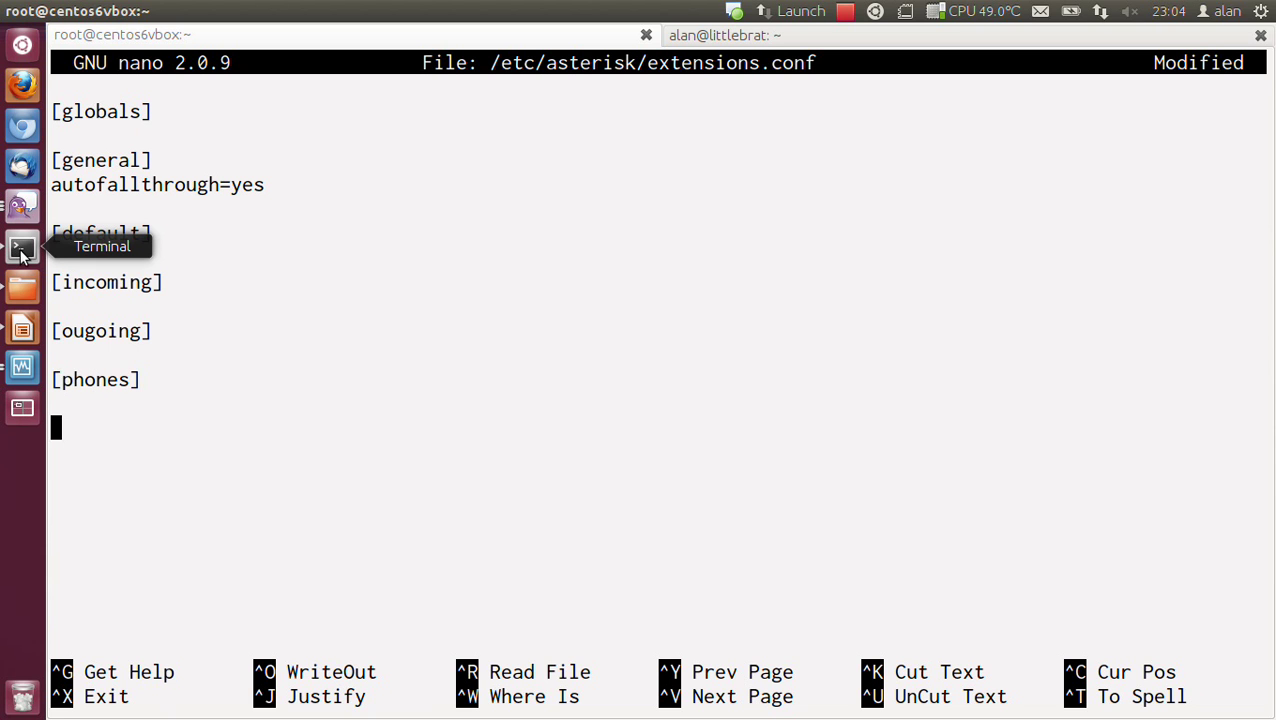
Step: Reveal the seventh context in Impress and add an [internal] section below [phones] in the terminal
click(24, 330)
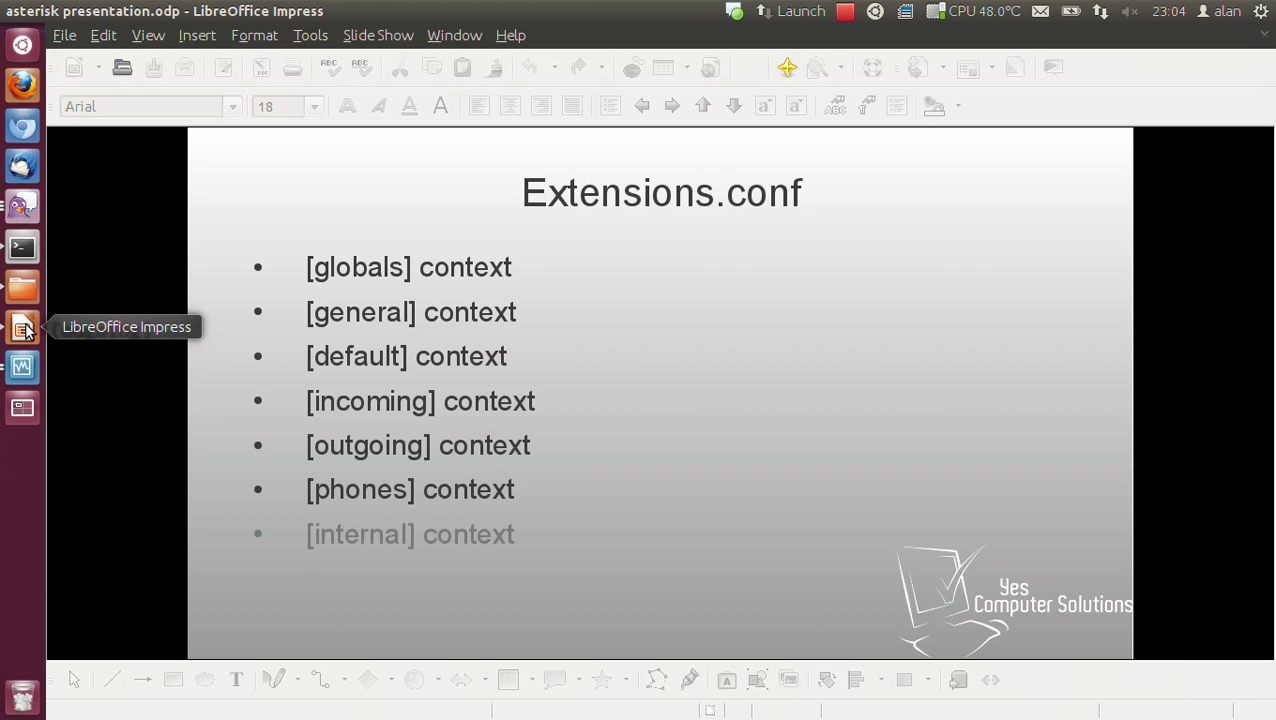
click(15, 255)
text([])
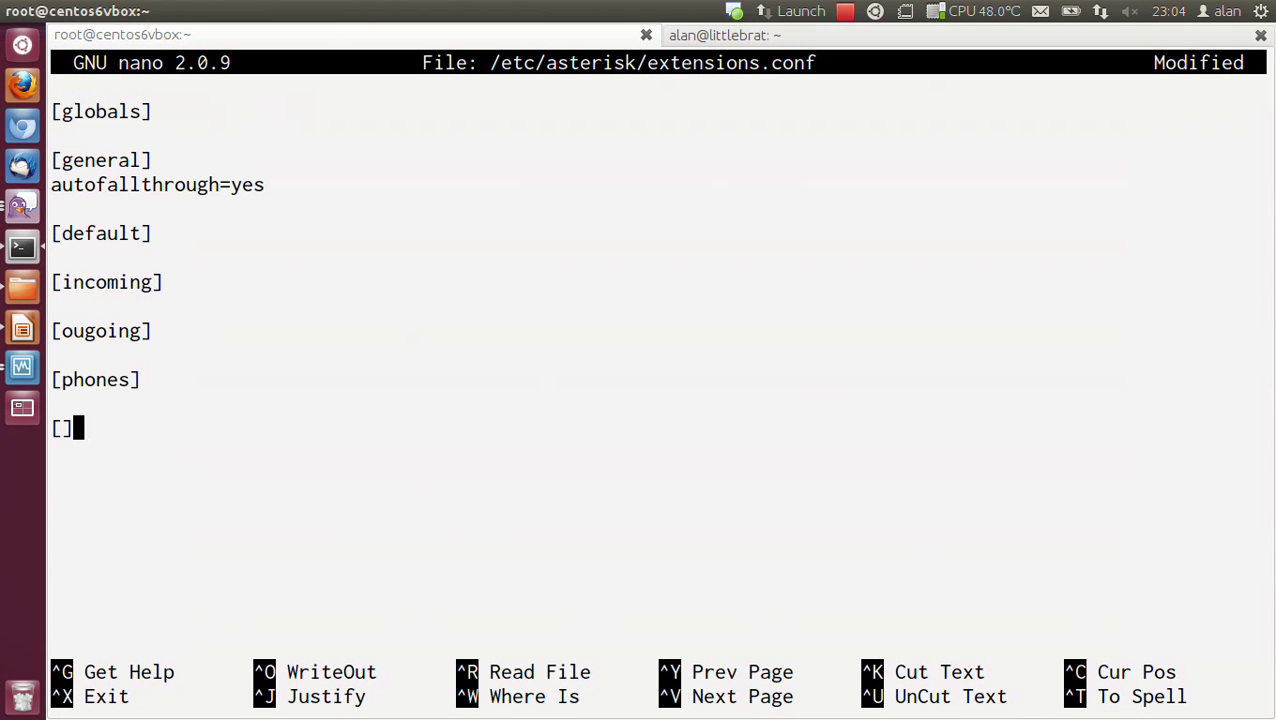
key(Left)
text(internal)
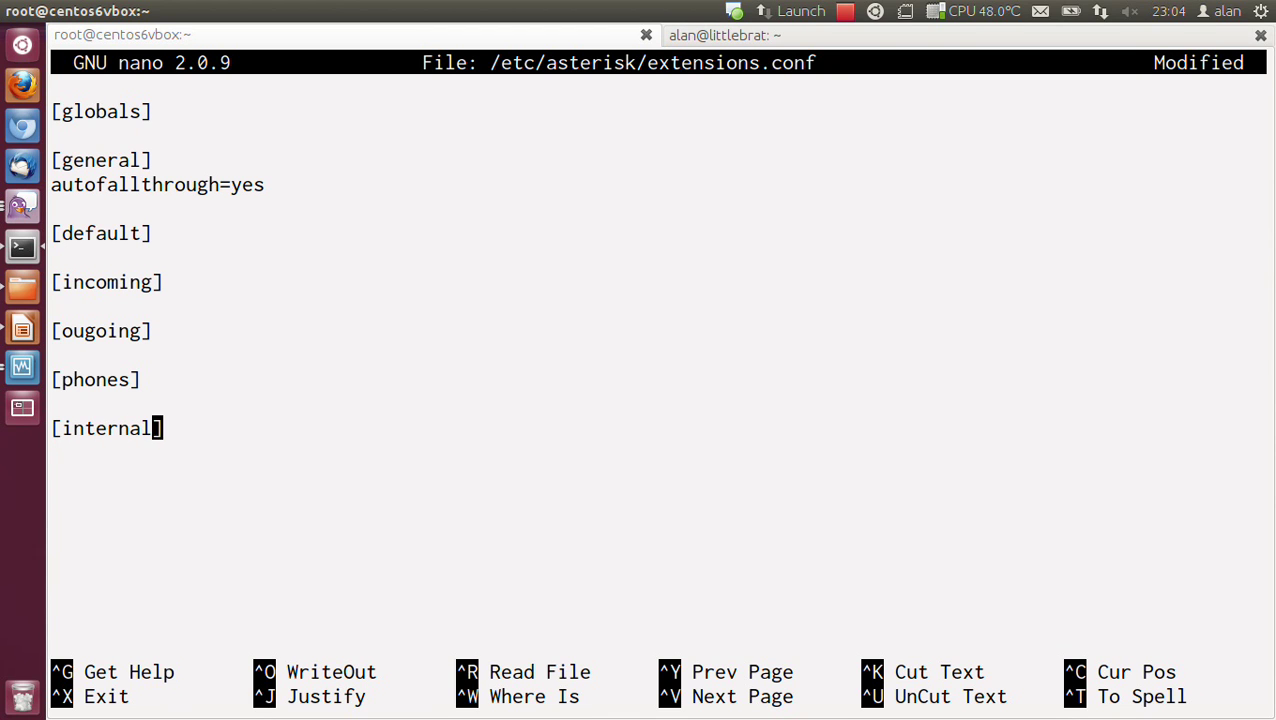
key(Return)
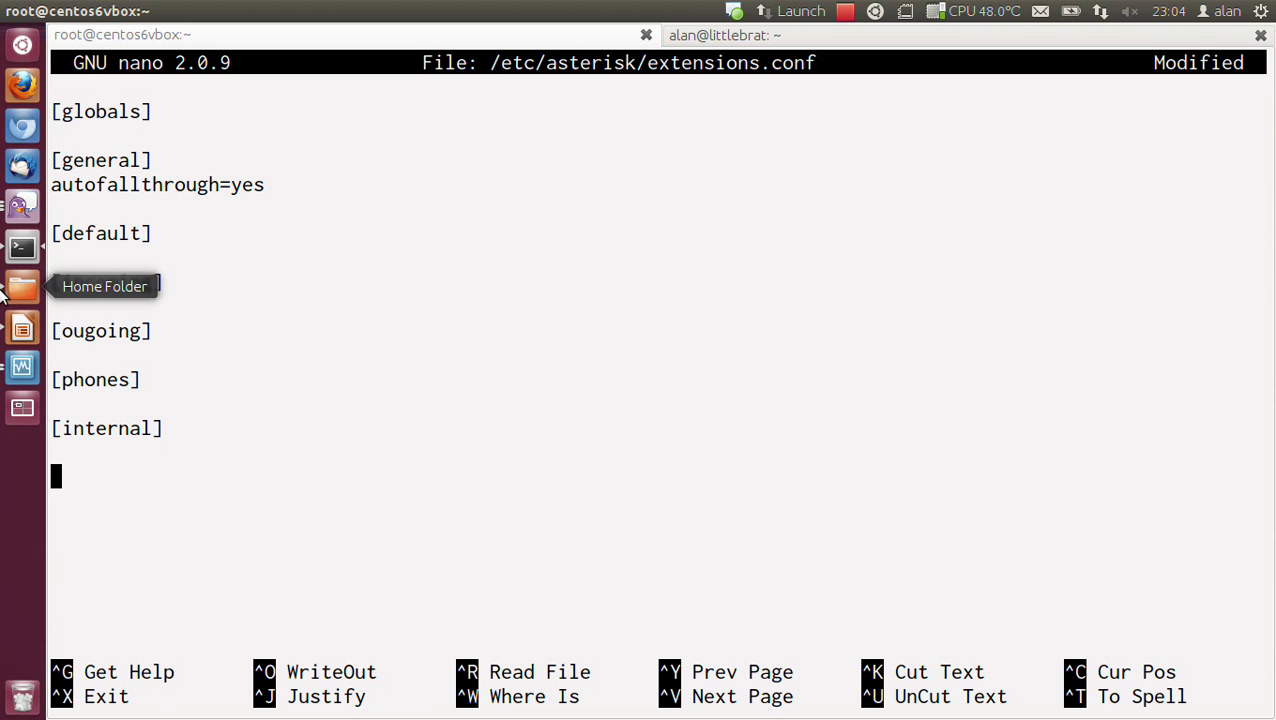
Step: Reveal the last context in Impress and add a [hints] section below [internal] in the terminal
click(22, 328)
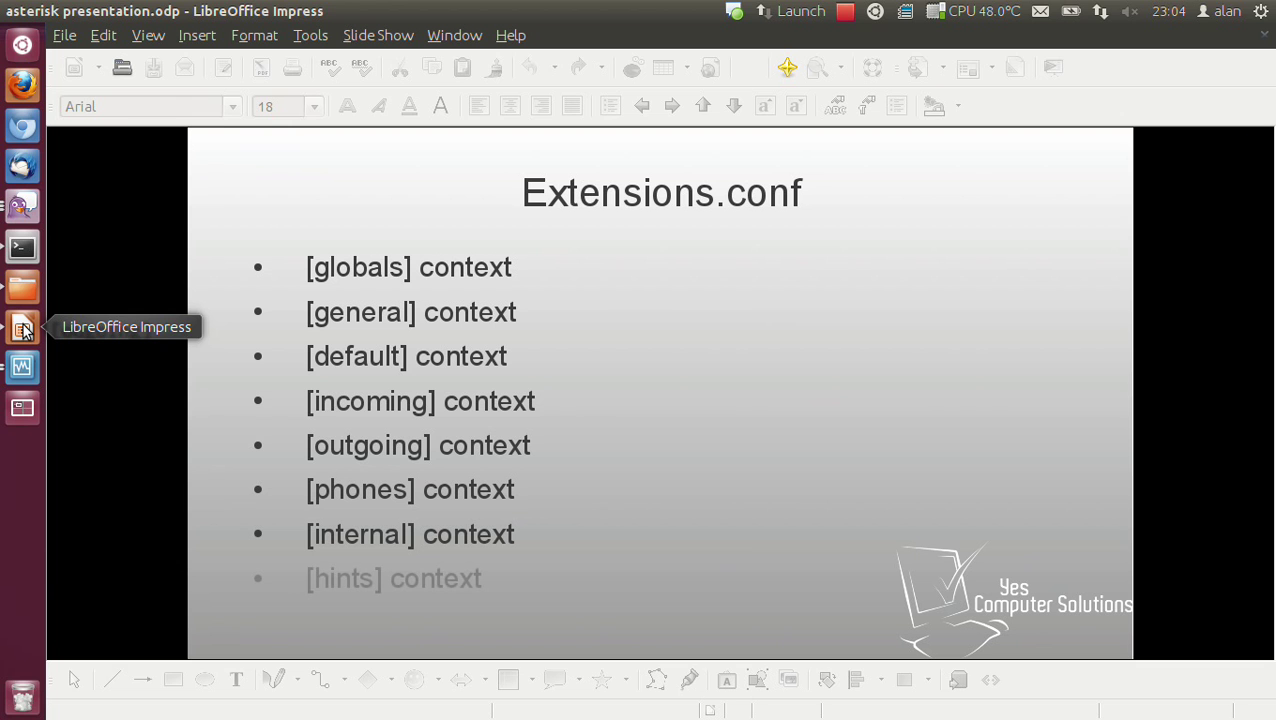
click(22, 250)
text([])
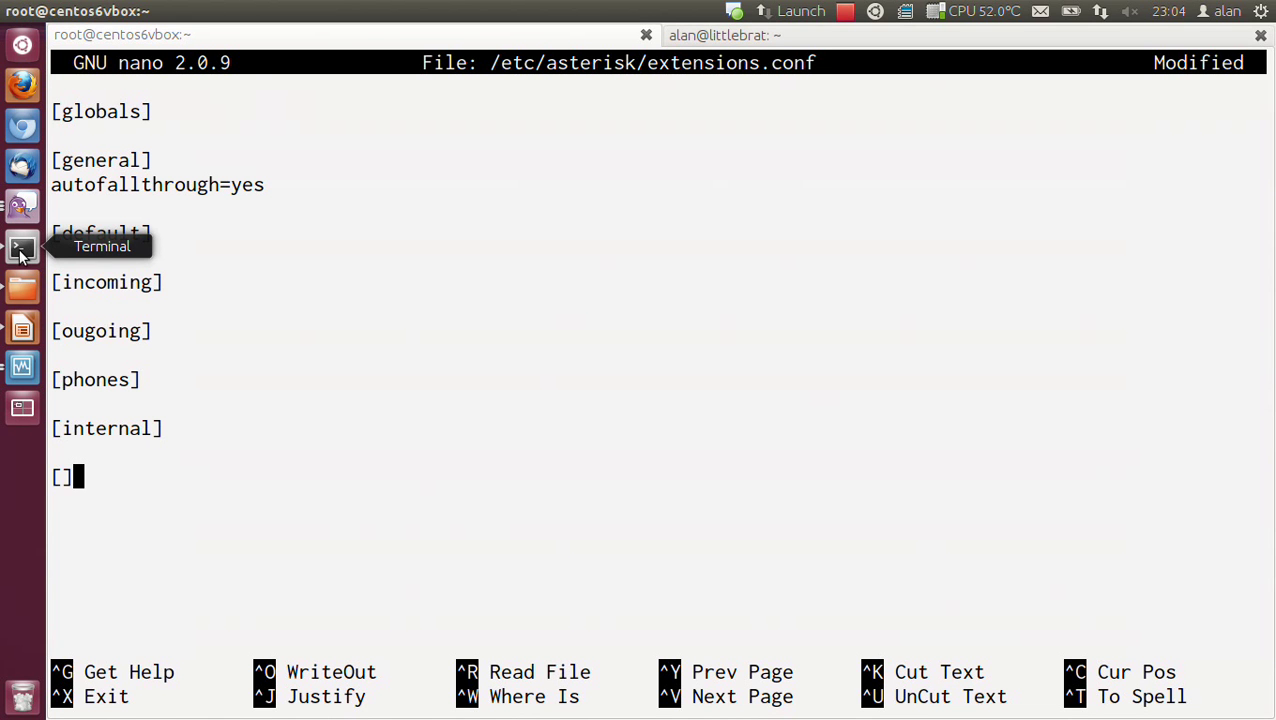
key(Left)
text(hints)
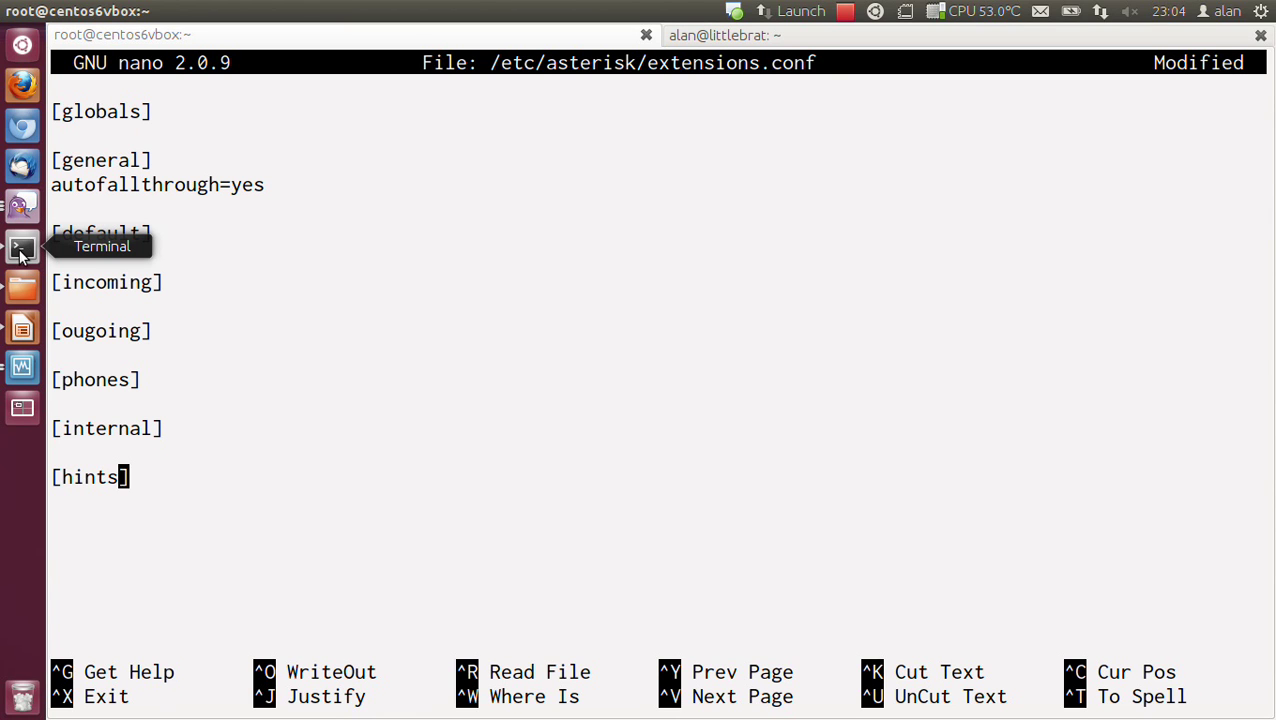
Step: Insert blank lines between [internal] and [hints] and enter the line 101,1,NoOp() there
key(Up)
key(Up)
key(Up)
key(Up)
key(Return)
key(Return)
key(Up)
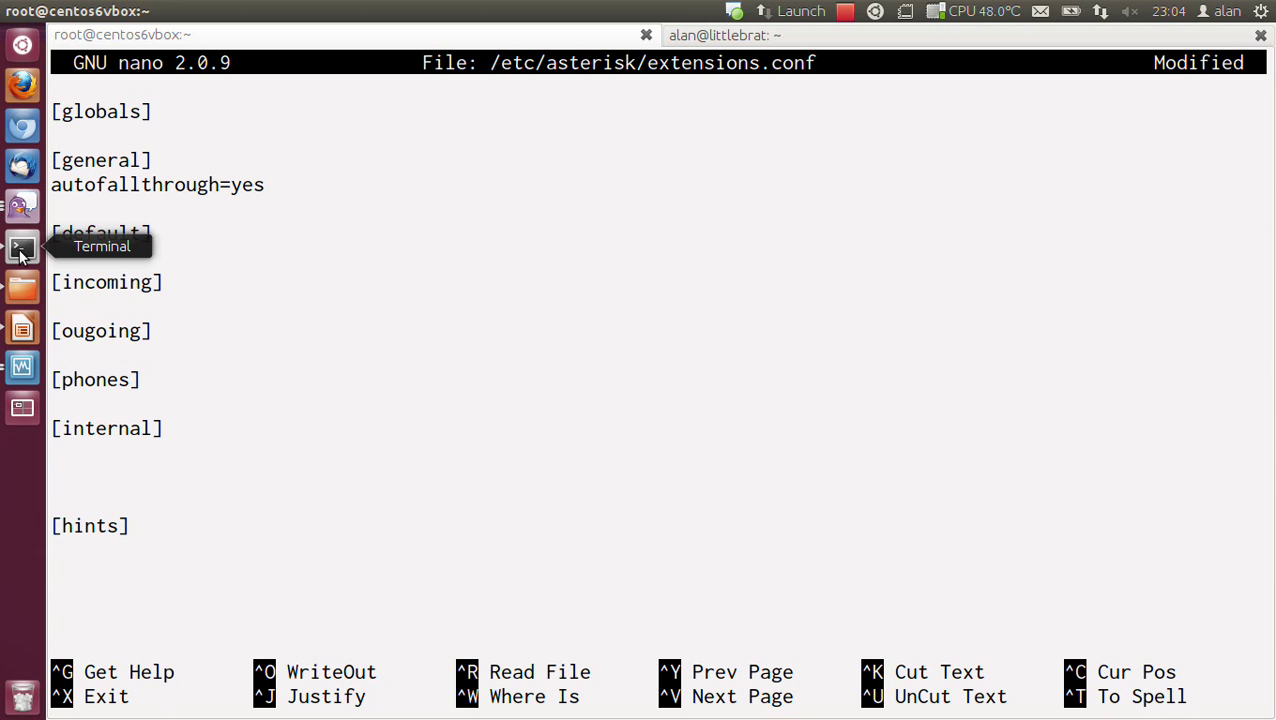
text(101,1,NoOp())
click(845, 14)
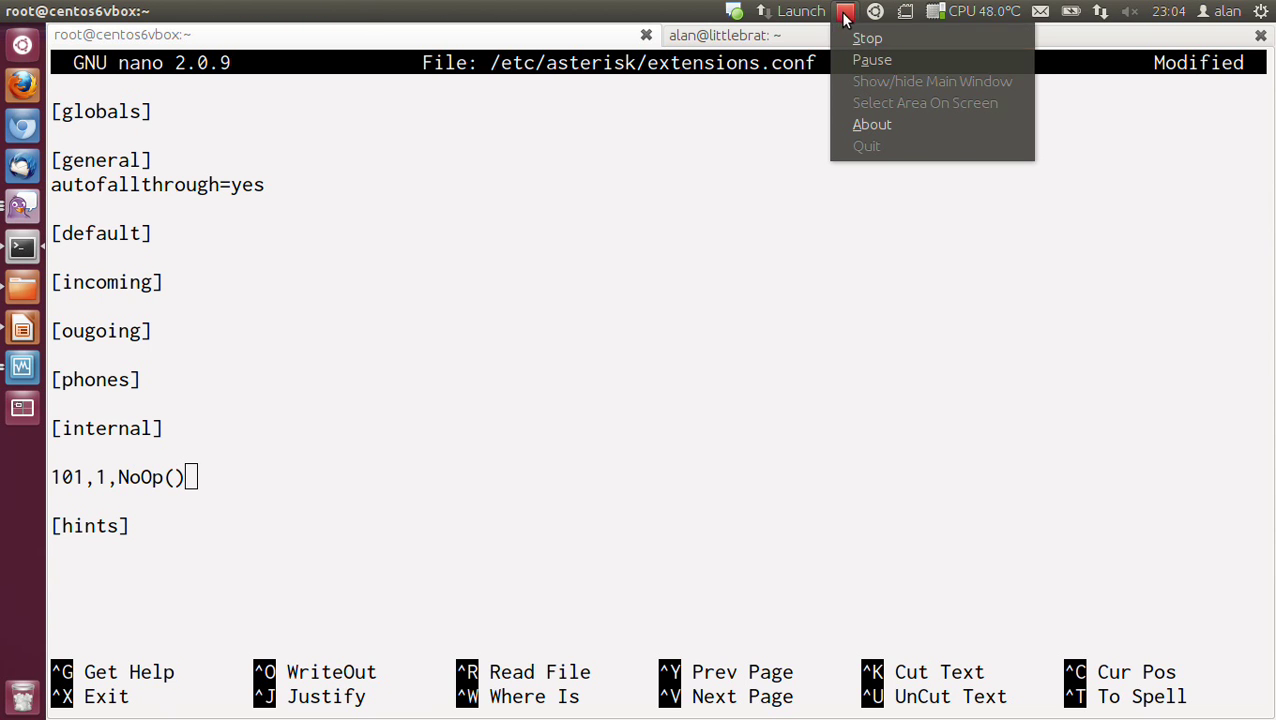
click(859, 37)
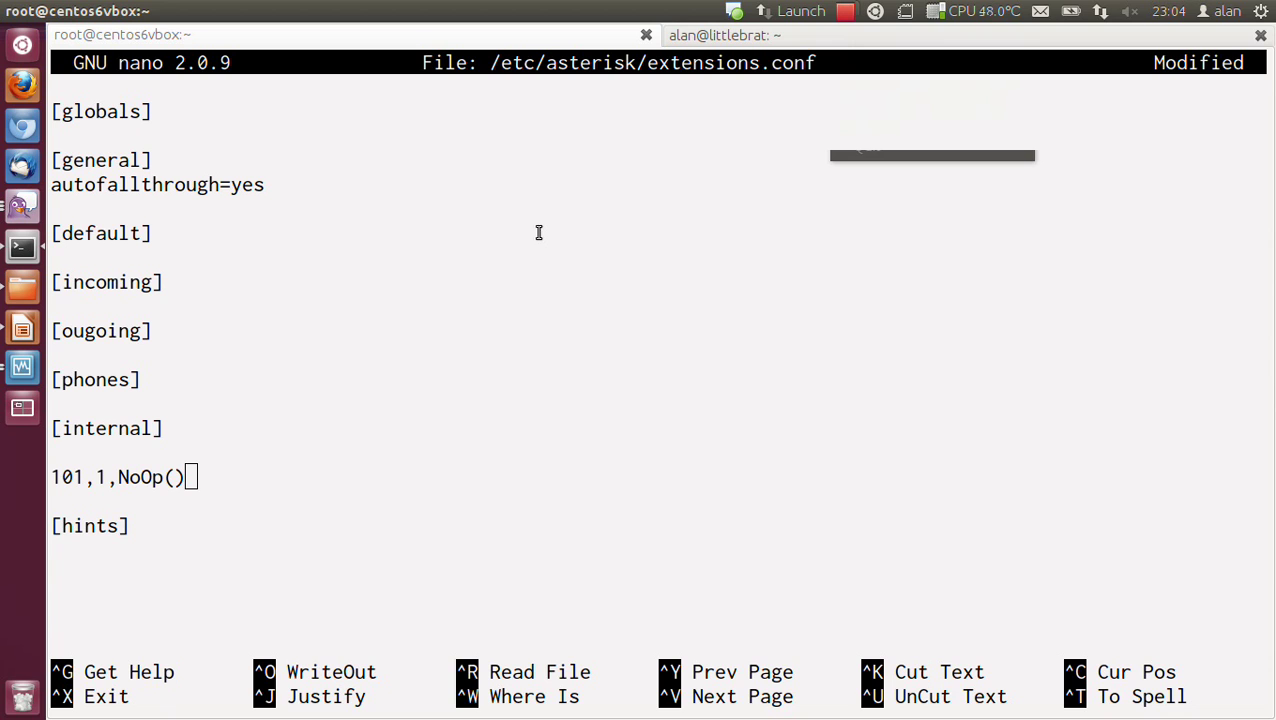
Step: Add the lines 101,n,Dial(SIP/MrMAnager-deskphone) and 101,n,HangUp() below 101,1,NoOp() in the [internal] section
click(165, 561)
text(101,n,Dial(SIP/MrMAnager-deskphone) 101,n,HangUp())
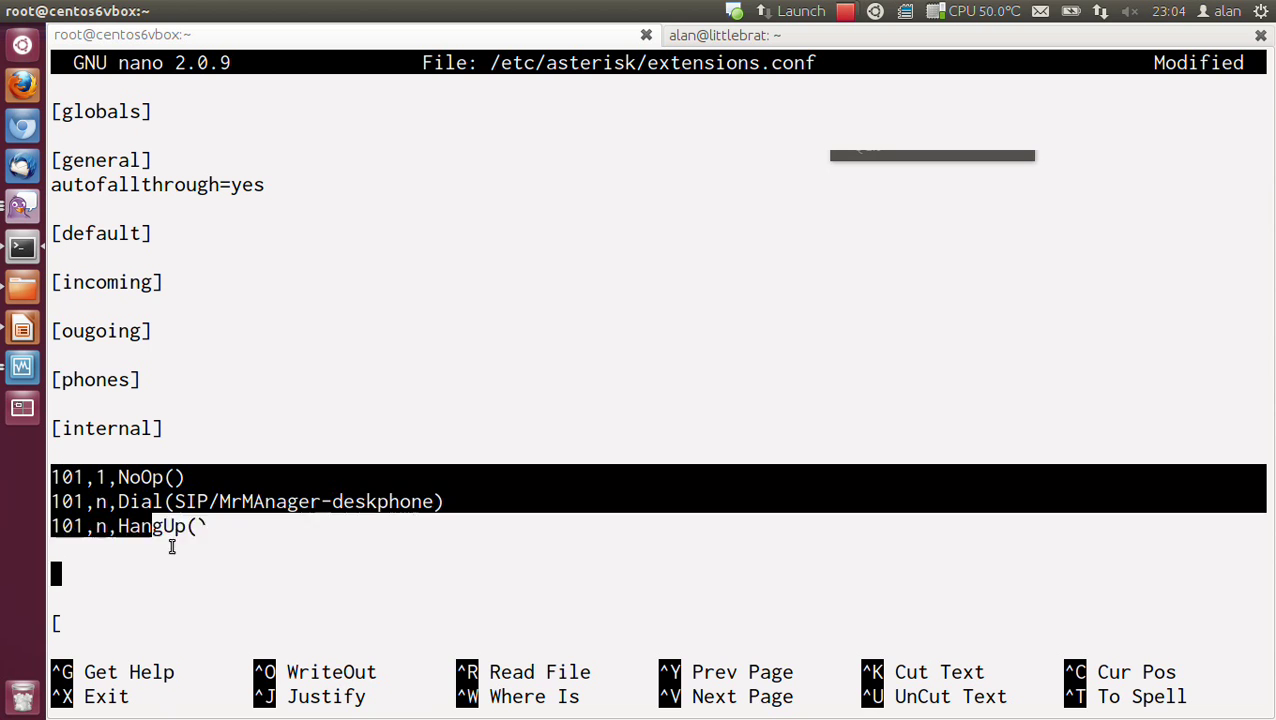
Step: Copy the three-line 101 block and paste it twice below itself, separating the copies with a blank line
right_click(187, 502)
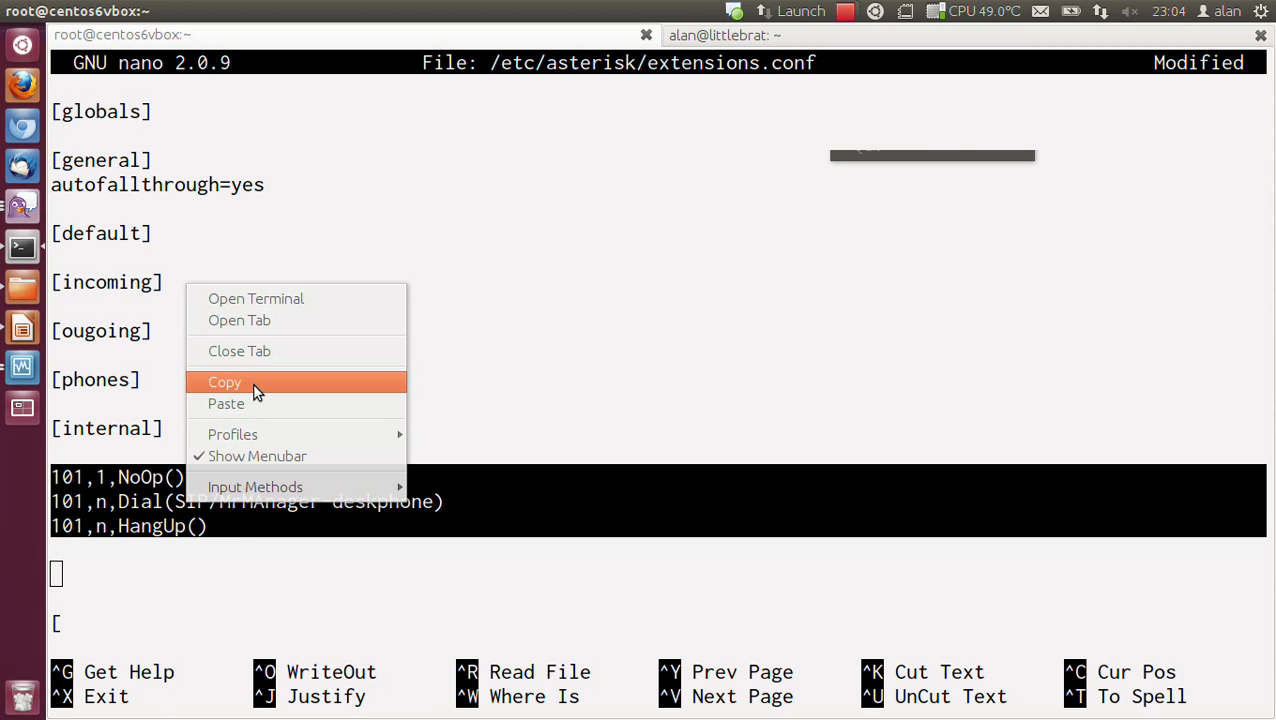
click(252, 383)
right_click(185, 535)
click(241, 437)
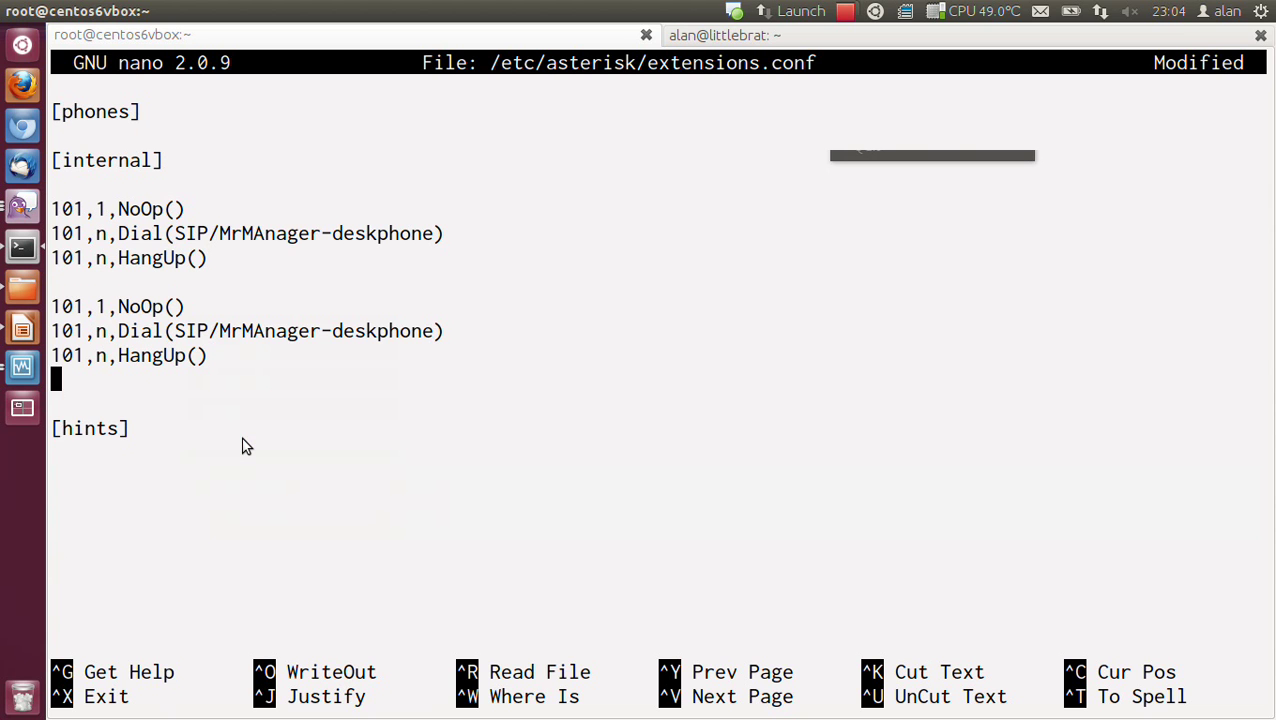
key(Return)
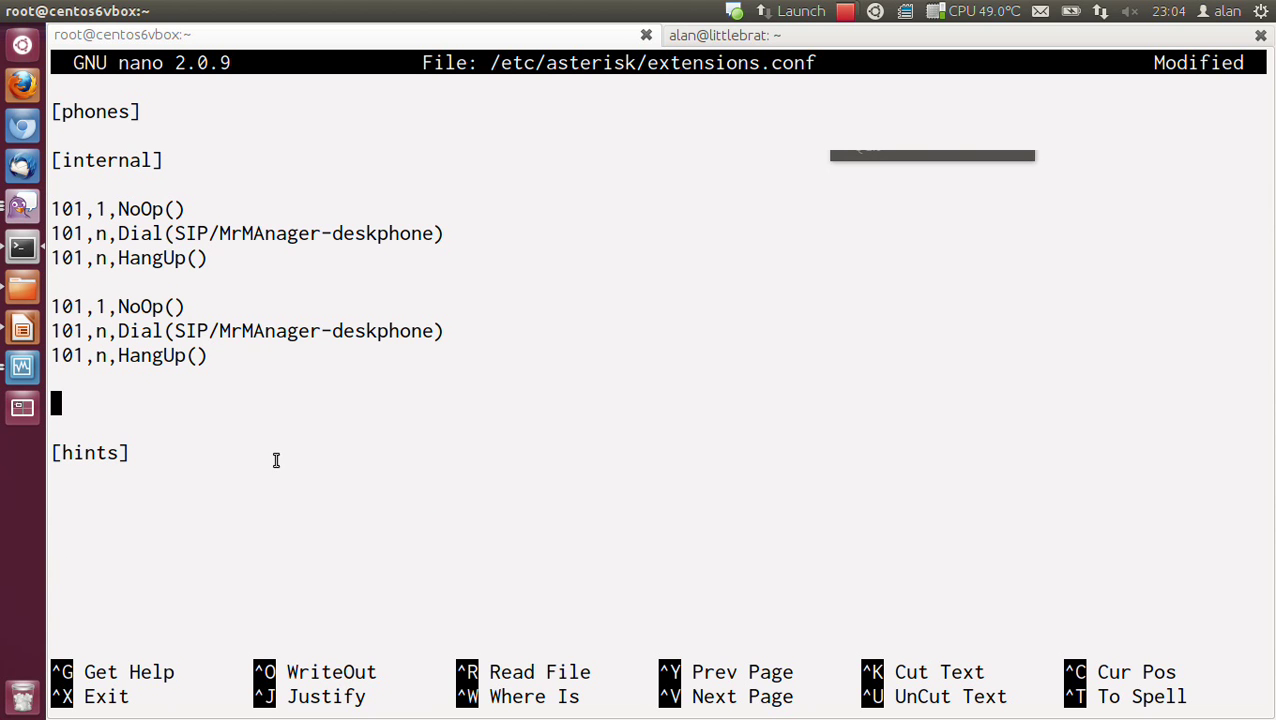
right_click(226, 404)
click(286, 527)
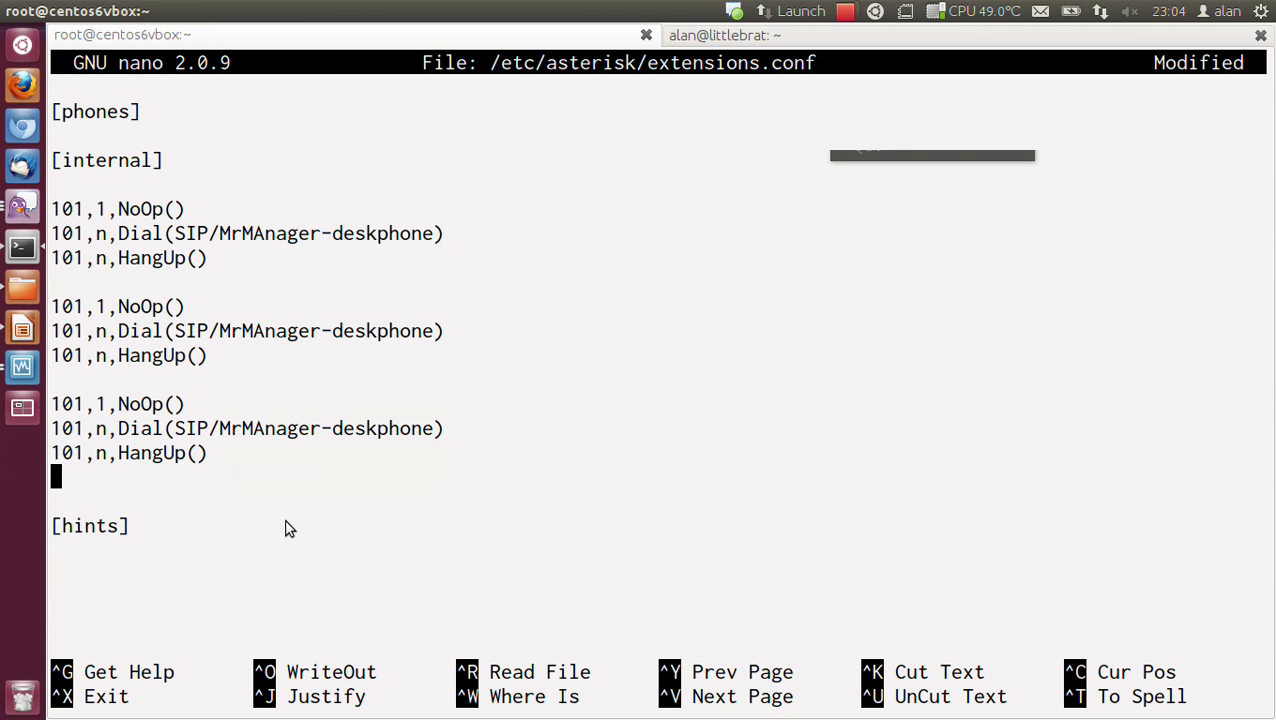
Step: Renumber the extension in all three lines of the second block to 102
key(Up)
key(Up)
key(Up)
key(Up)
key(Up)
key(Right)
key(Right)
key(Right)
key(BackSpace)
text(2)
key(Down)
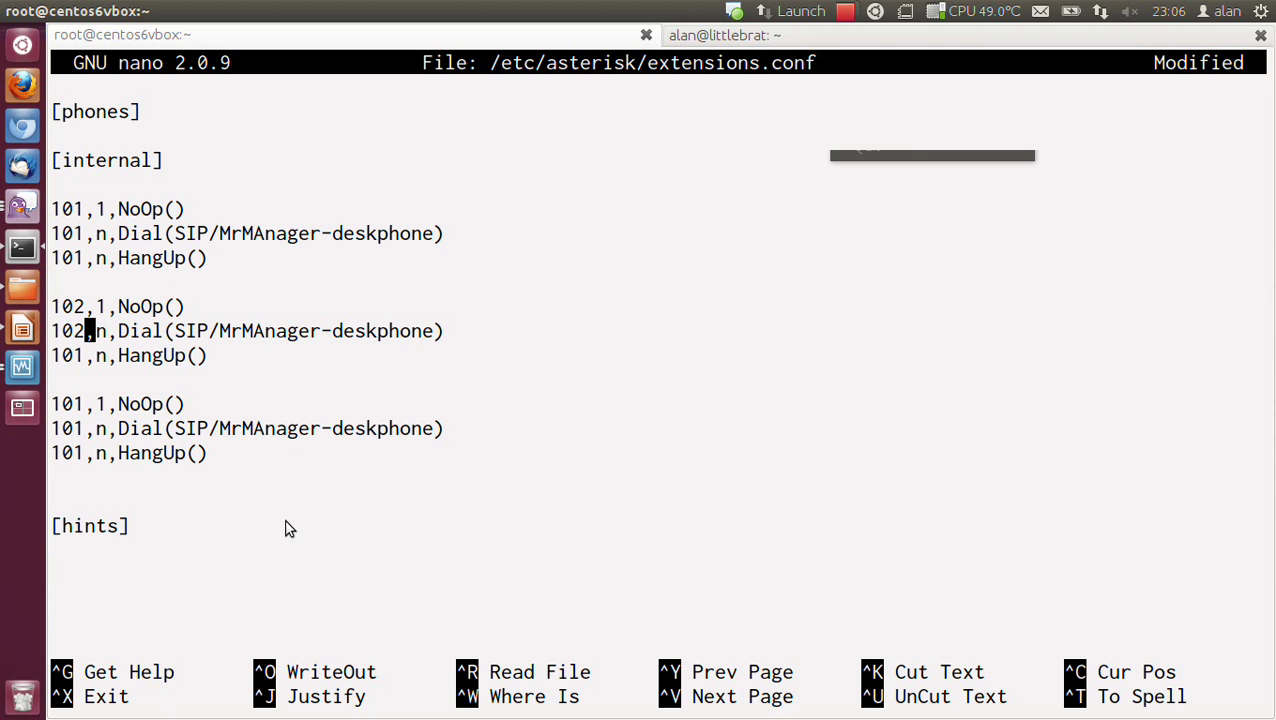
key(BackSpace)
text(2)
key(Down)
Step: Renumber the extension in all three lines of the third block to 103
key(Down)
key(BackSpace)
text(3)
key(Down)
key(BackSpace)
text(3)
key(Down)
key(BackSpace)
text(3)
Step: Change the device in the 102 Dial line to SIP/MrsPAssistant-deskphone
key(Up)
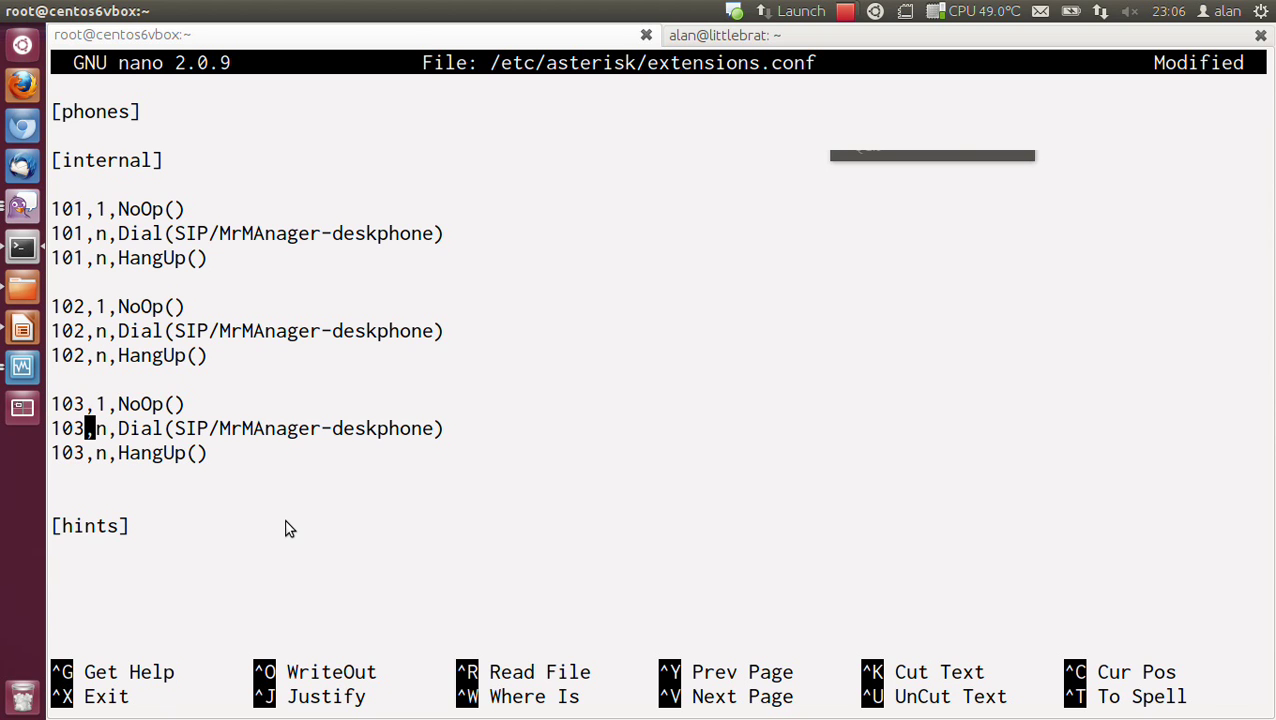
key(Up)
key(Up)
key(Up)
key(Right)
key(Right)
key(Right)
key(Right)
key(Right)
key(Right)
key(Right)
key(Right)
key(Right)
key(Right)
key(Right)
key(Right)
key(Right)
key(Right)
text(s)
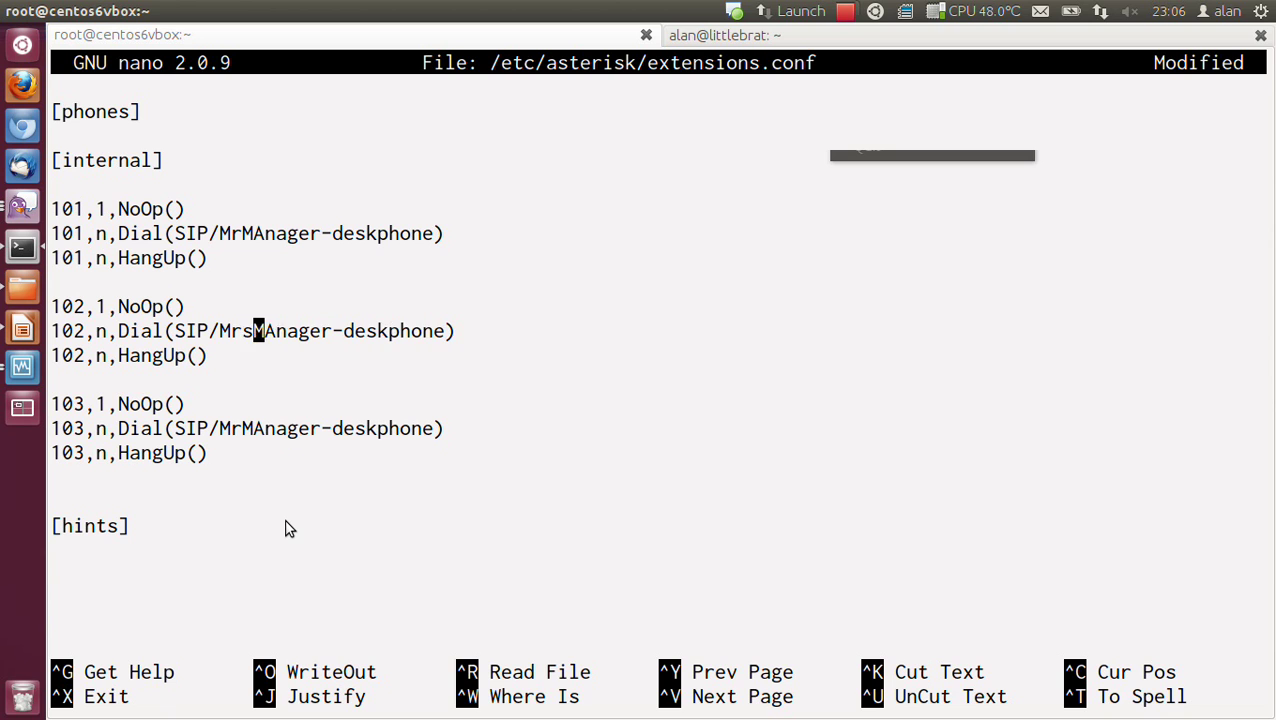
key(Right)
key(BackSpace)
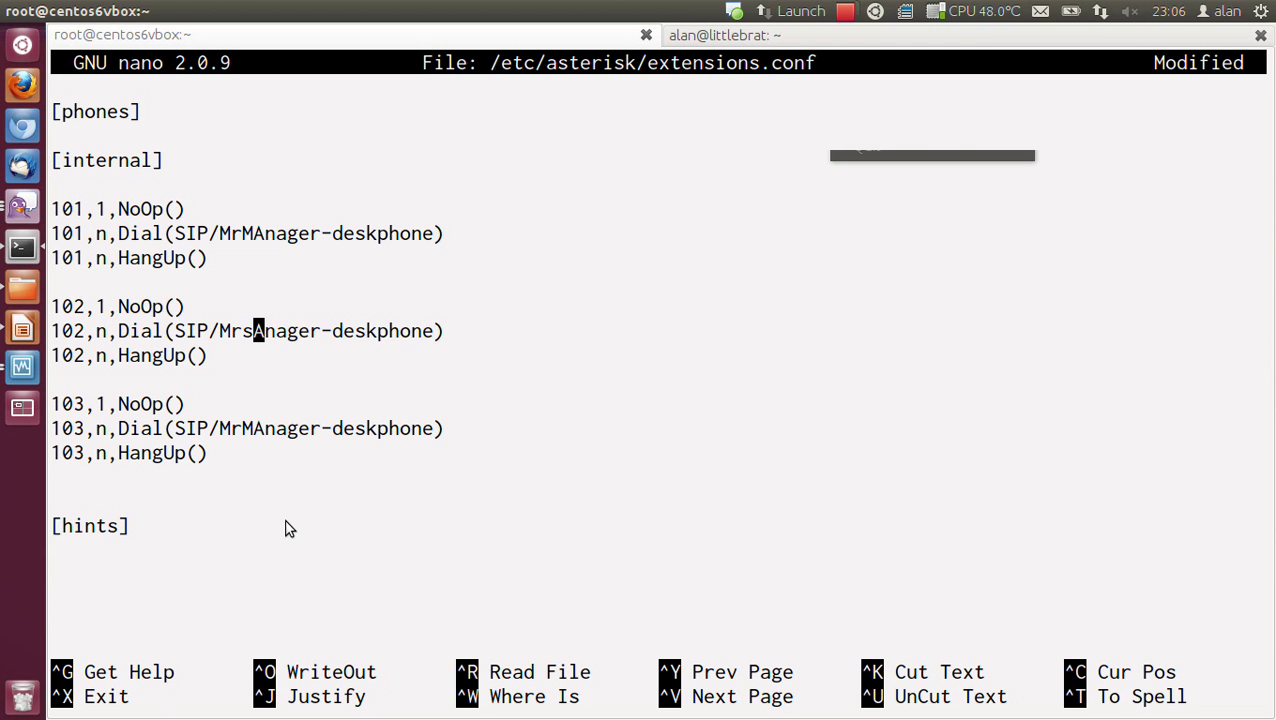
text(P)
key(Right)
text(s)
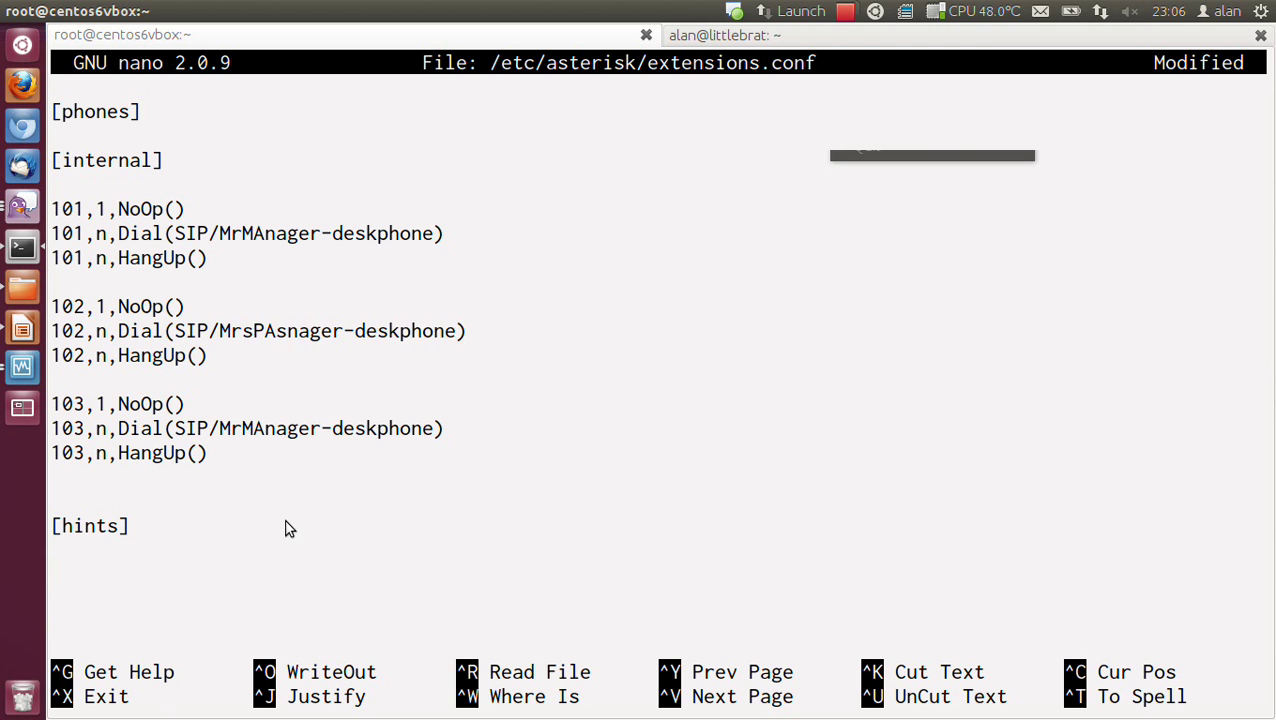
text(sisr)
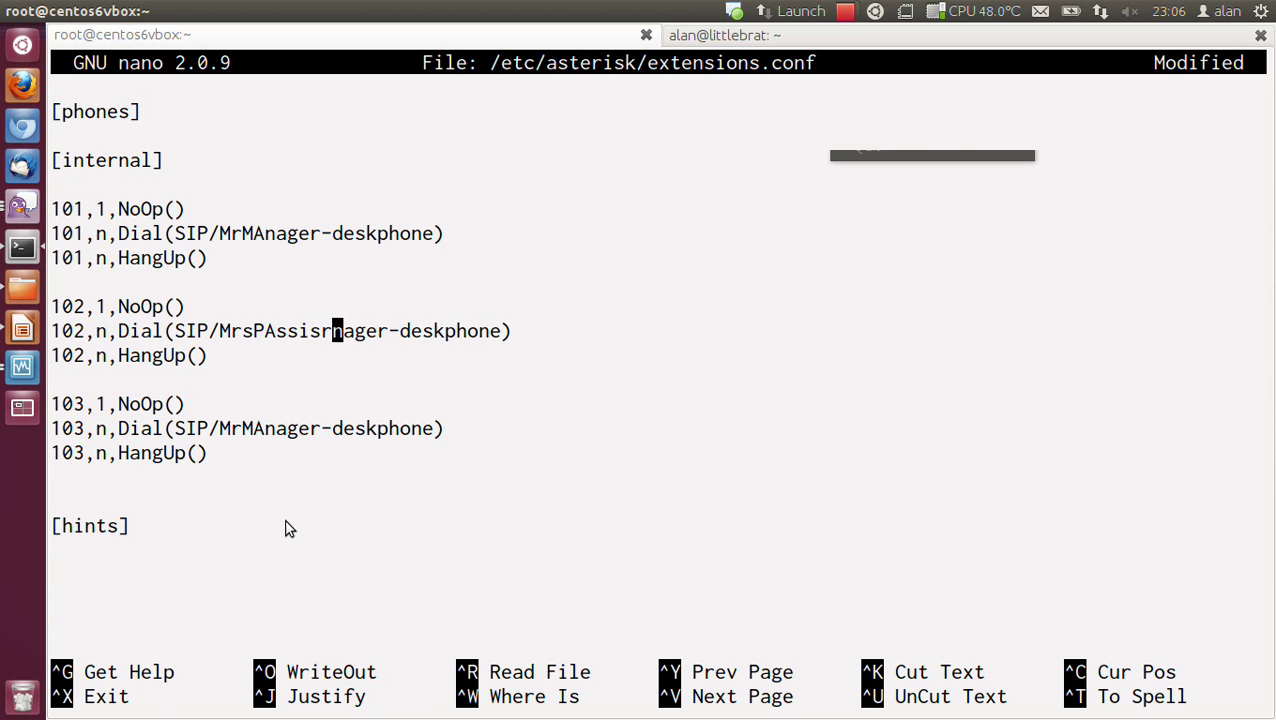
key(BackSpace)
text(tant)
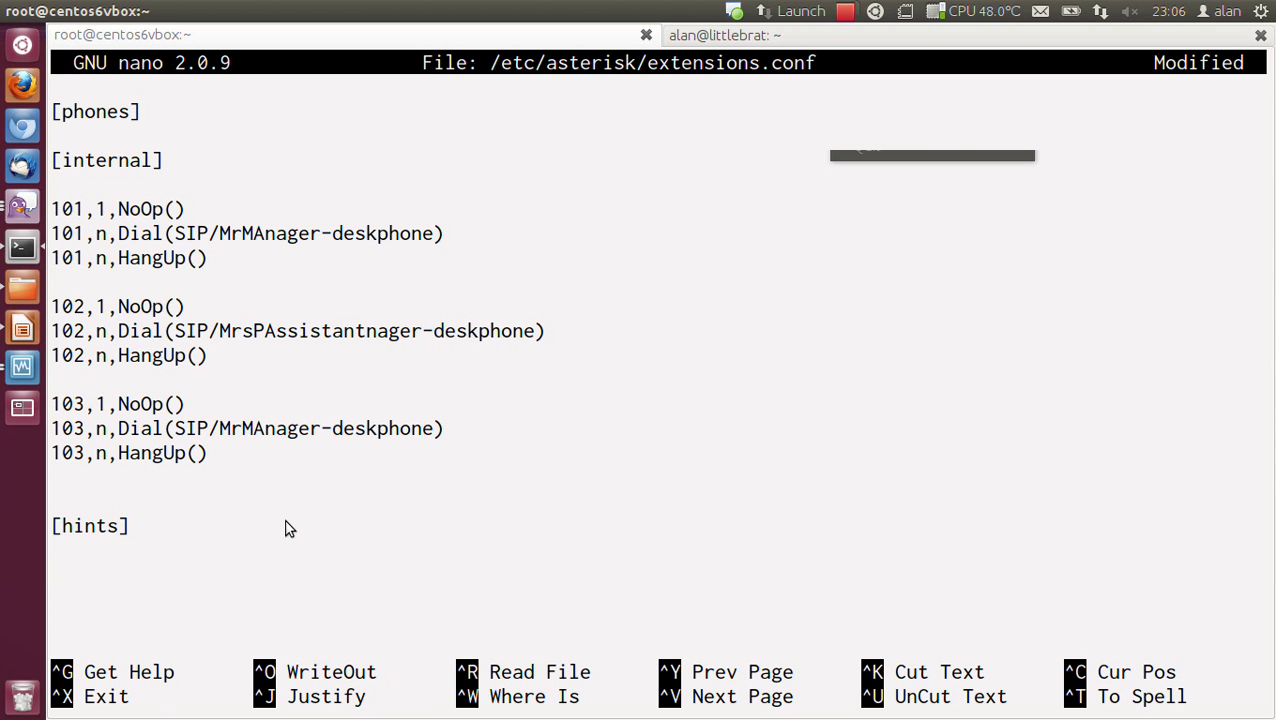
key(Right)
key(Right)
key(Right)
key(Right)
key(Right)
key(BackSpace)
key(BackSpace)
key(BackSpace)
key(BackSpace)
key(BackSpace)
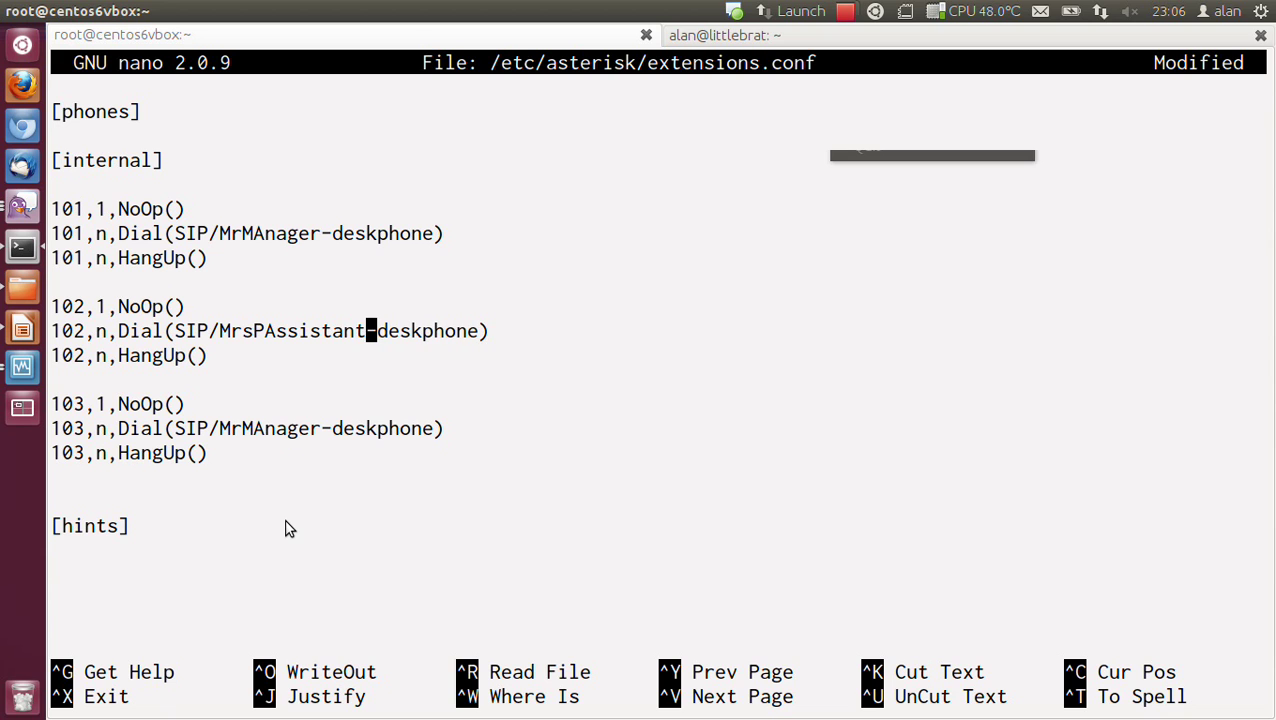
Step: Change the device in the 103 Dial line to SIP/MrTBoy-deskphone
key(Down)
key(Down)
key(Up)
key(Left)
key(Left)
key(Left)
key(Left)
key(Left)
key(Left)
key(Left)
key(Left)
key(Left)
key(BackSpace)
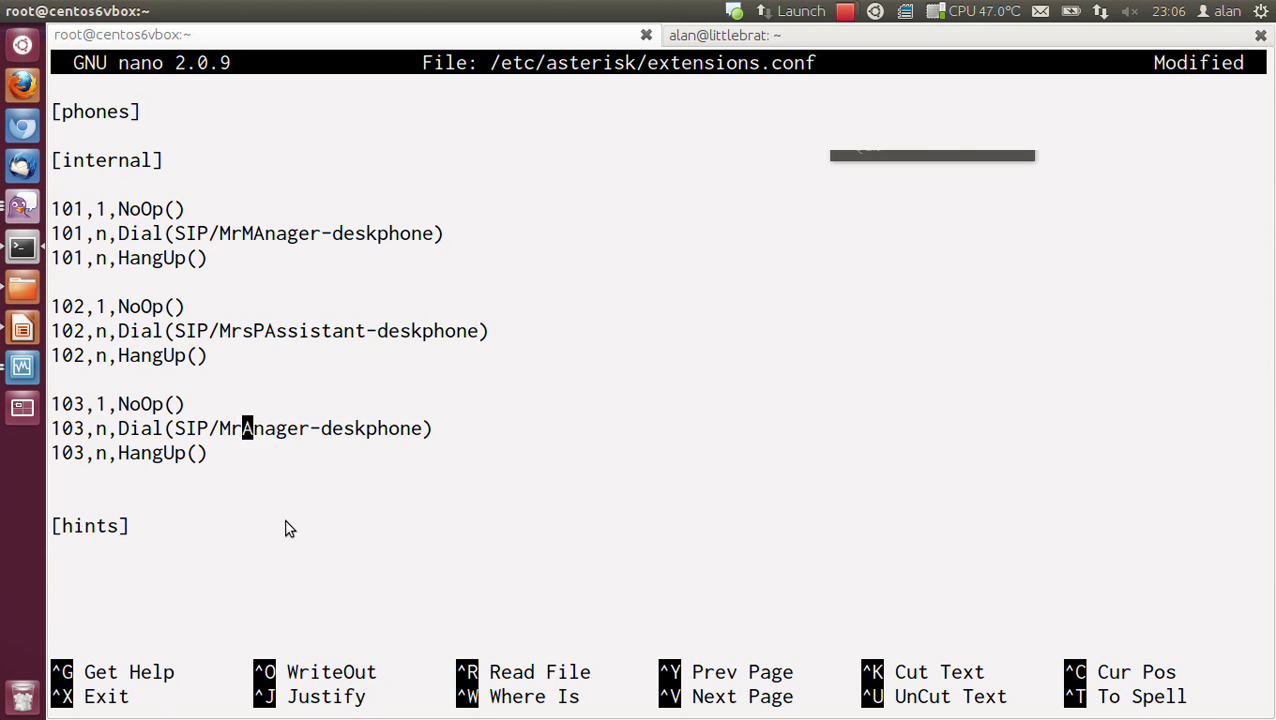
text(TB)
key(Right)
key(Right)
key(Right)
key(Right)
key(Right)
key(Right)
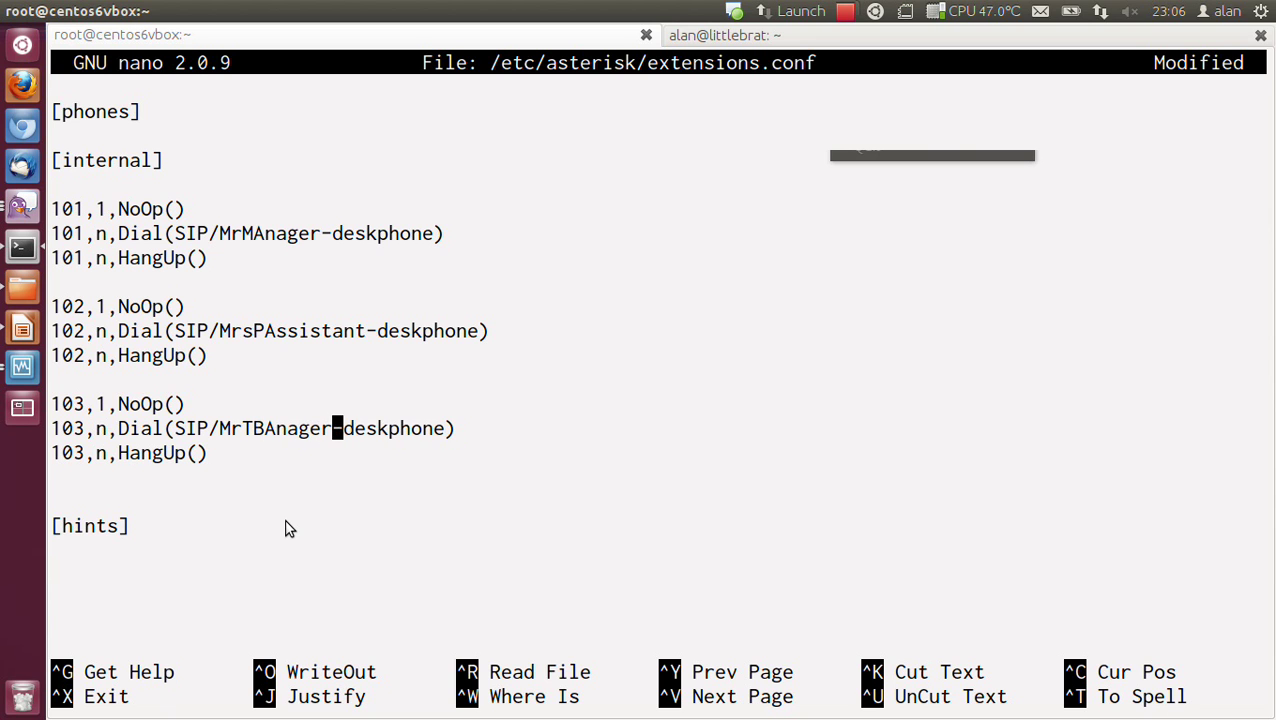
key(BackSpace)
key(BackSpace)
key(BackSpace)
key(BackSpace)
key(BackSpace)
key(BackSpace)
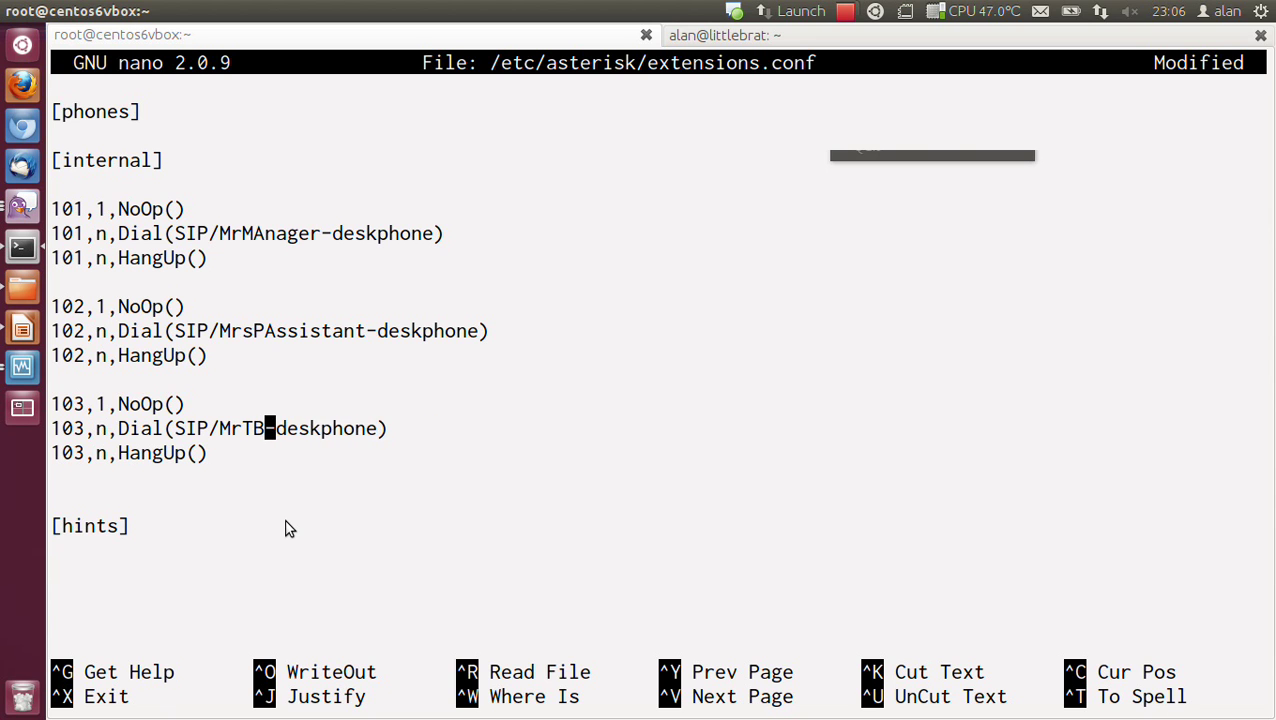
text(oy)
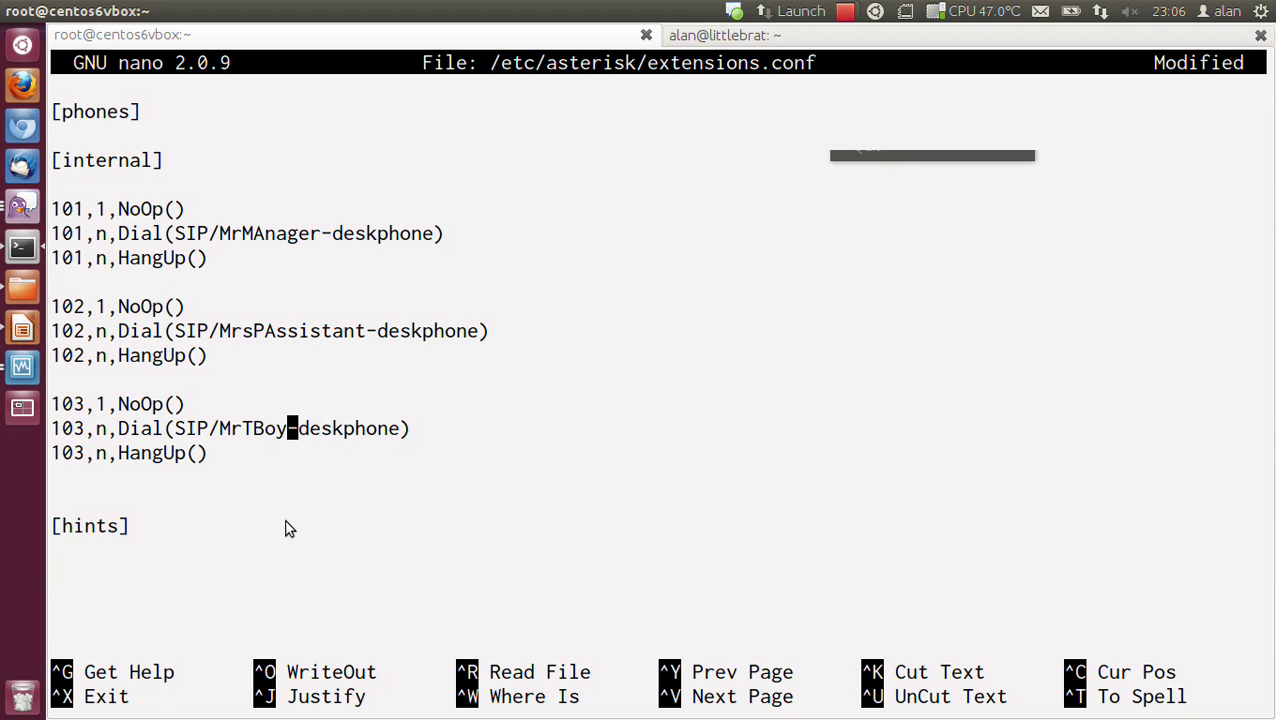
Step: Remove the extra blank line above [hints] and start an entry with the word exten below that heading
key(Down)
key(Down)
key(Down)
key(BackSpace)
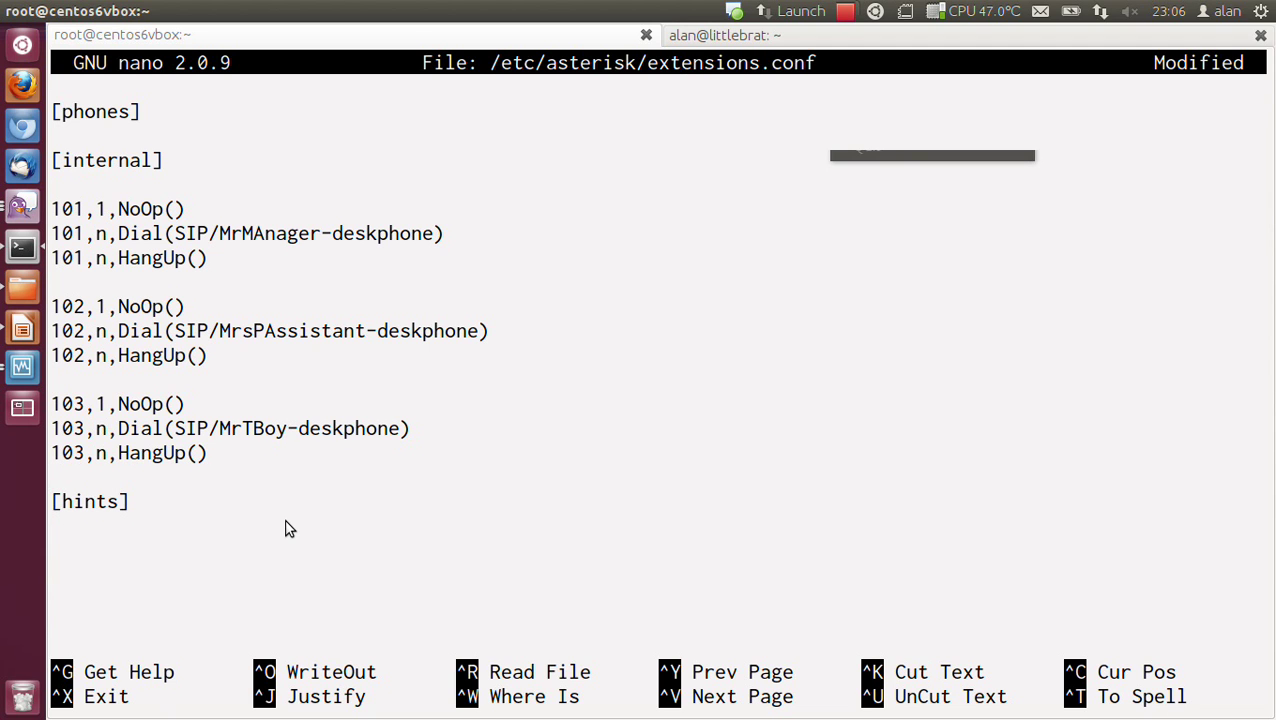
key(Up)
key(Down)
key(Down)
key(Down)
text(exten)
Step: Insert the prefix "exten => " in front of 101,1,NoOp() in the [internal] section
key(Up)
key(Up)
key(Up)
key(Up)
key(Up)
key(Up)
key(Up)
key(Up)
key(Up)
key(Up)
key(Up)
key(Up)
key(Up)
key(Up)
key(Up)
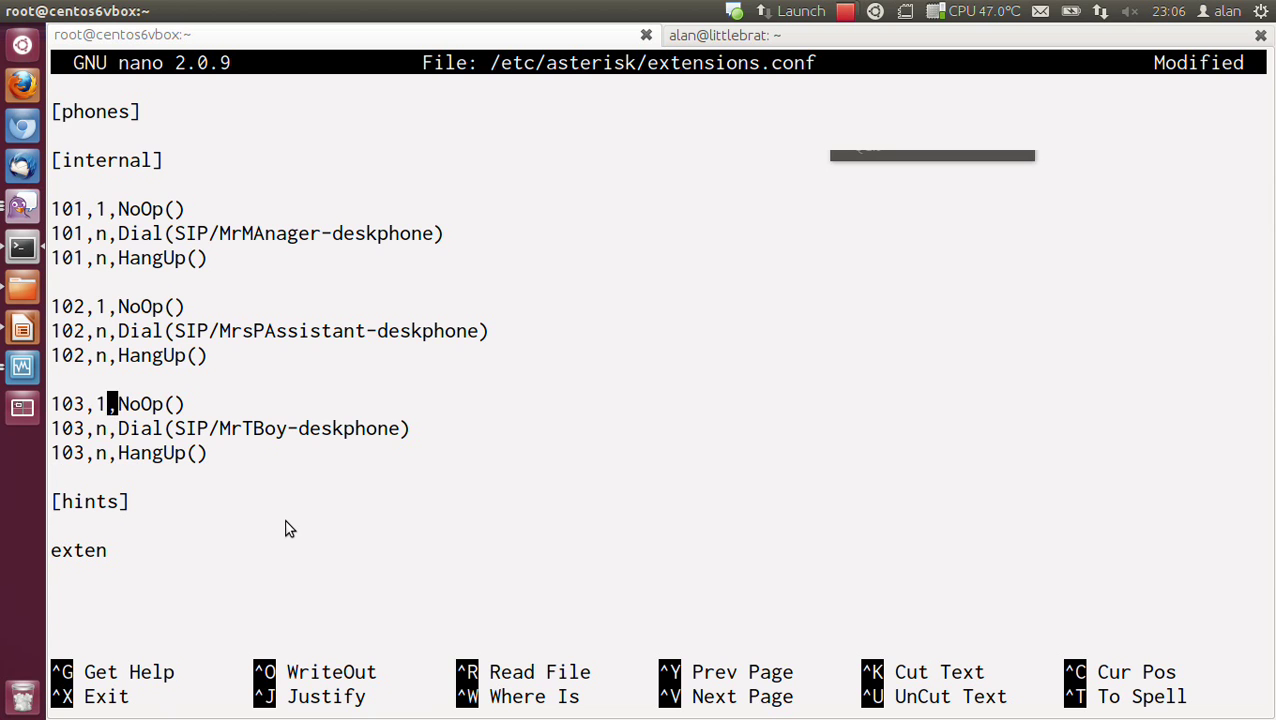
key(Up)
key(Up)
key(Up)
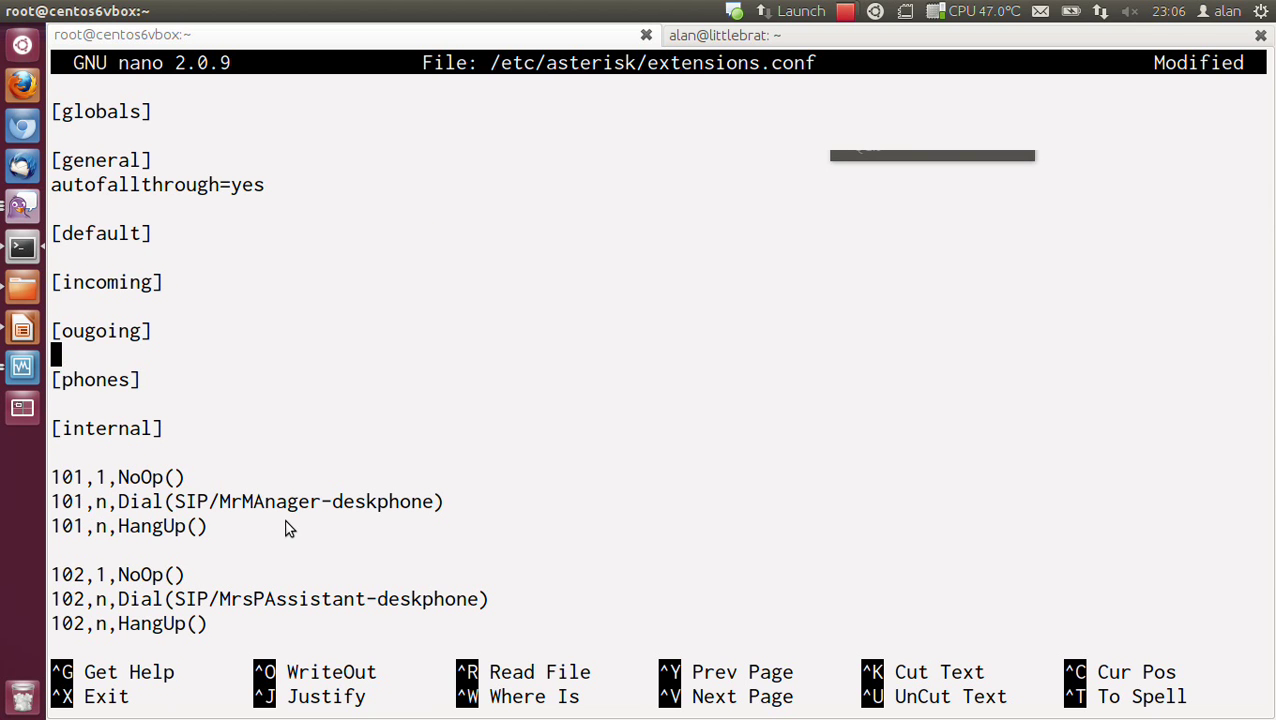
key(Down)
key(Down)
key(Down)
key(Down)
key(Down)
text(exten =)
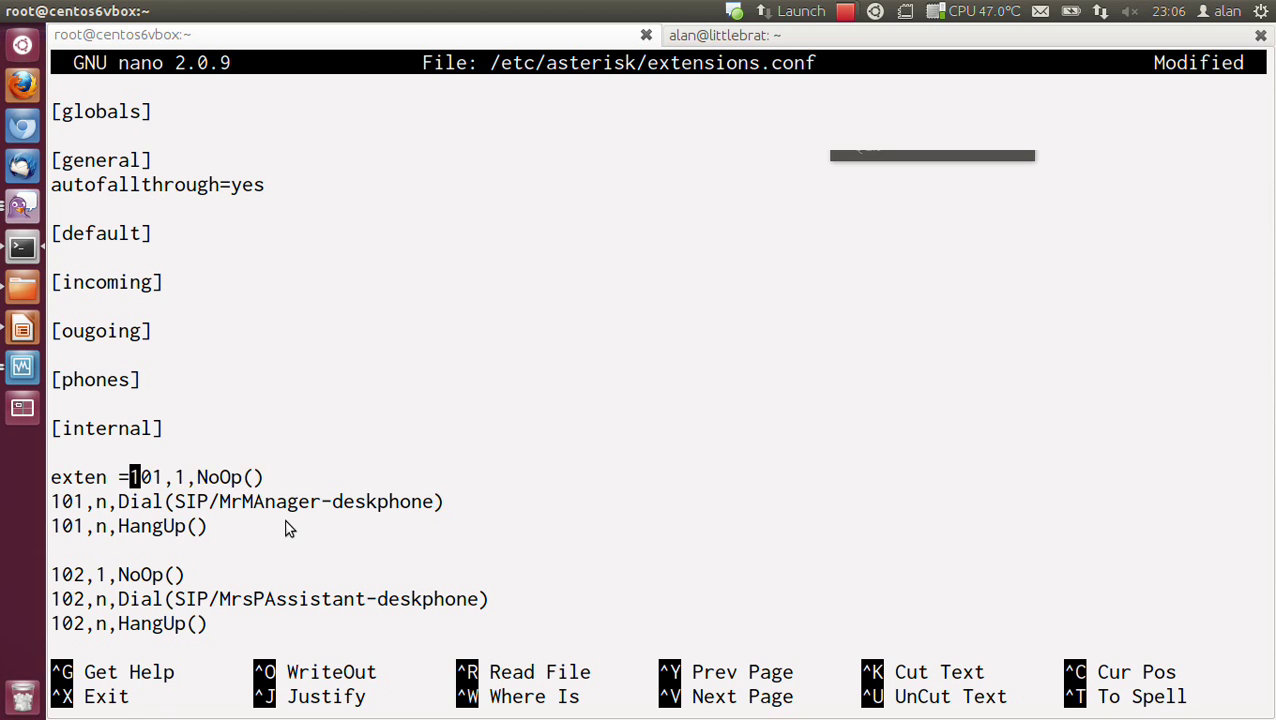
text(>)
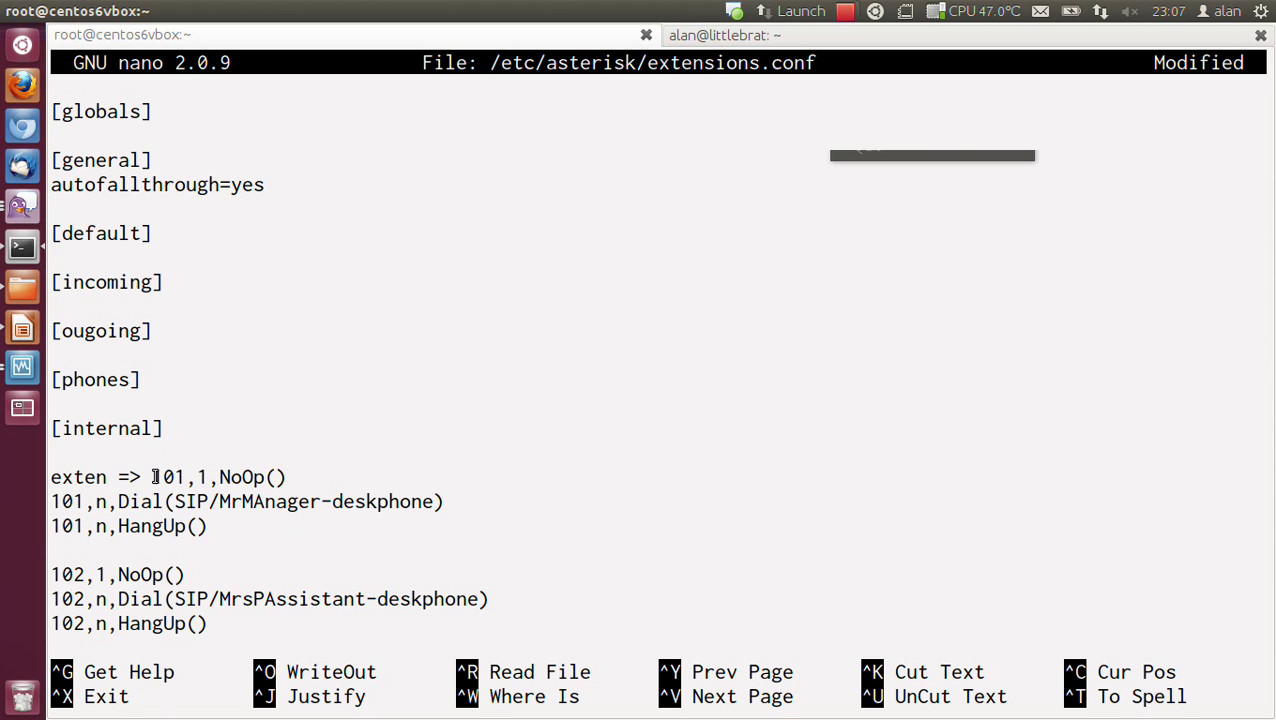
Step: Copy the "exten => " prefix from the start of the 101,1,NoOp() line
drag(155, 477, 47, 477)
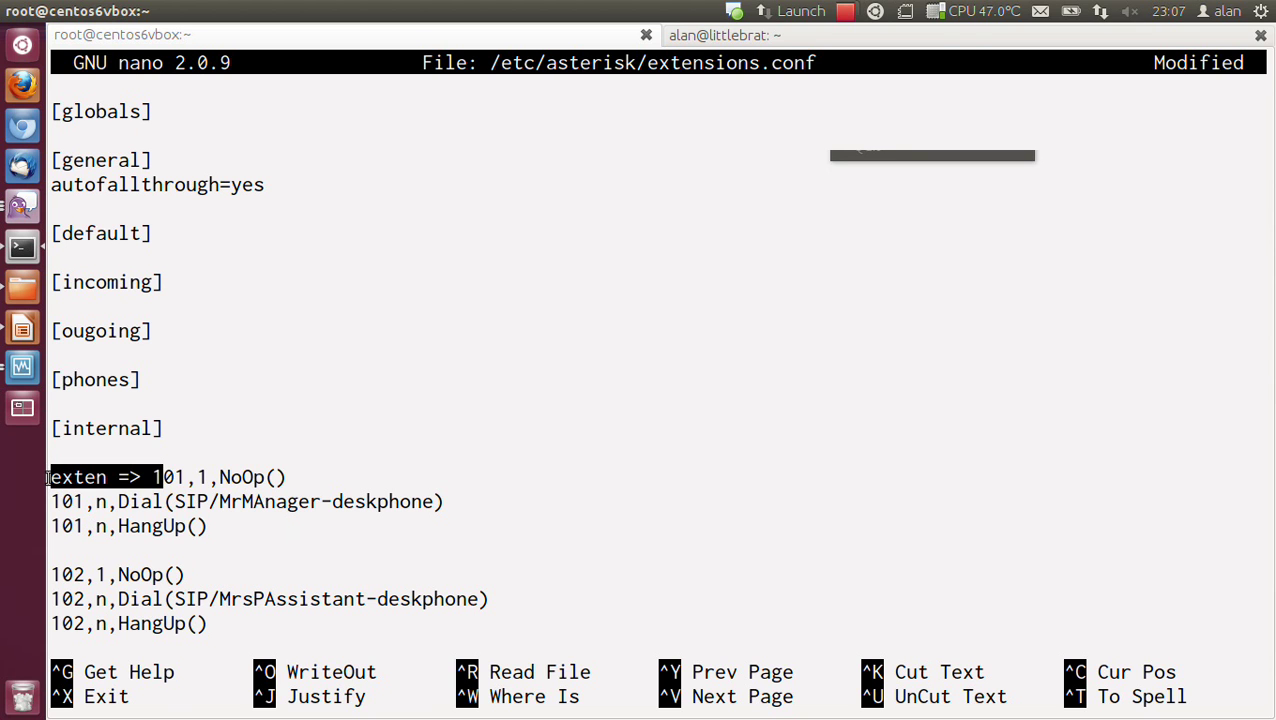
right_click(66, 480)
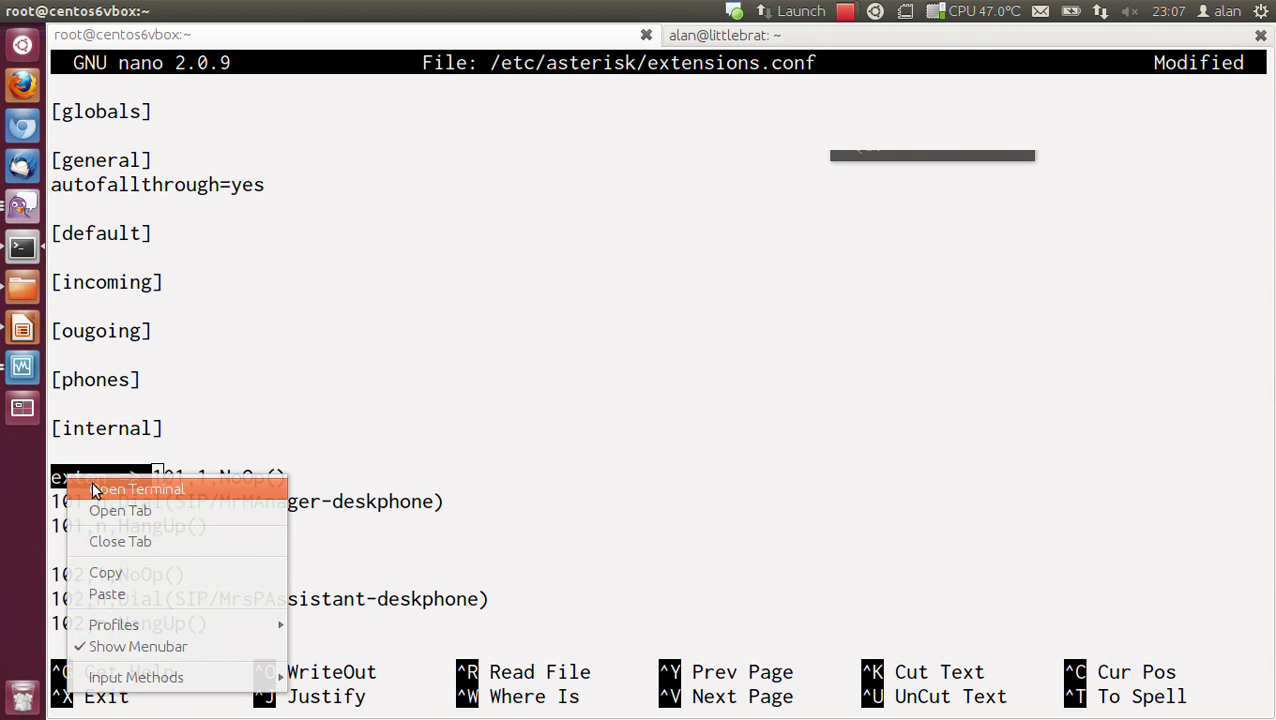
click(160, 570)
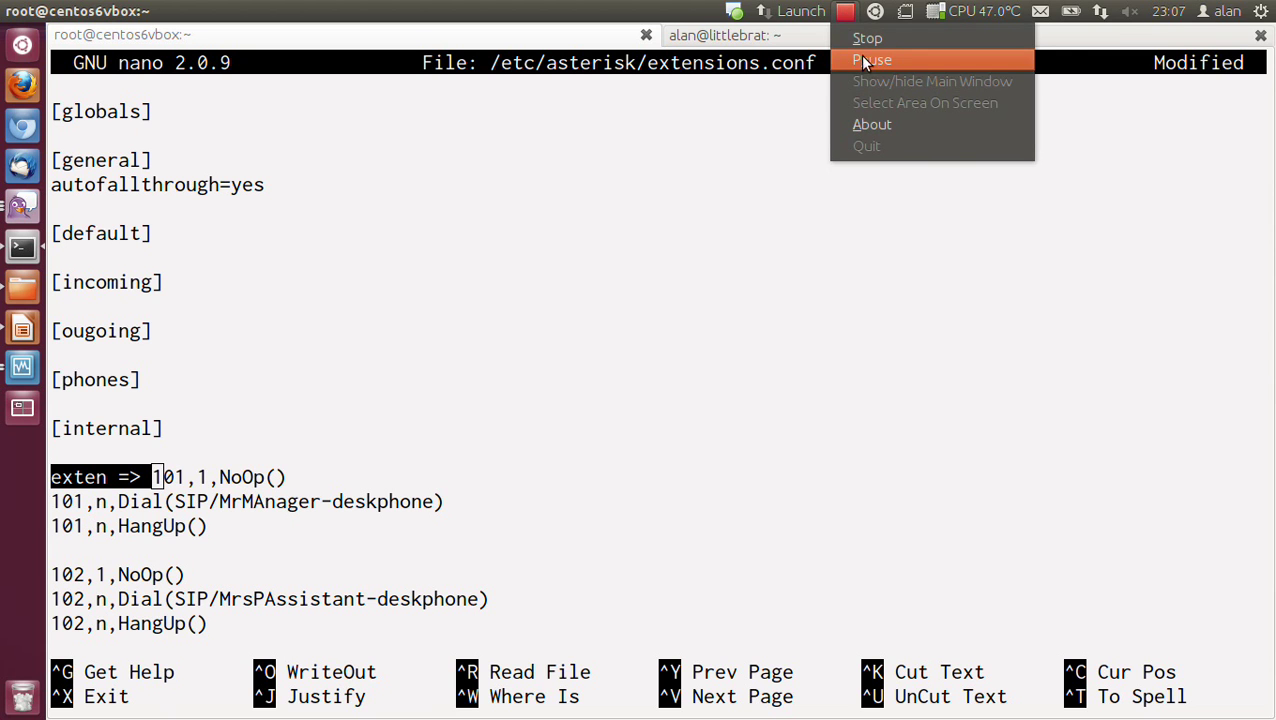
click(869, 58)
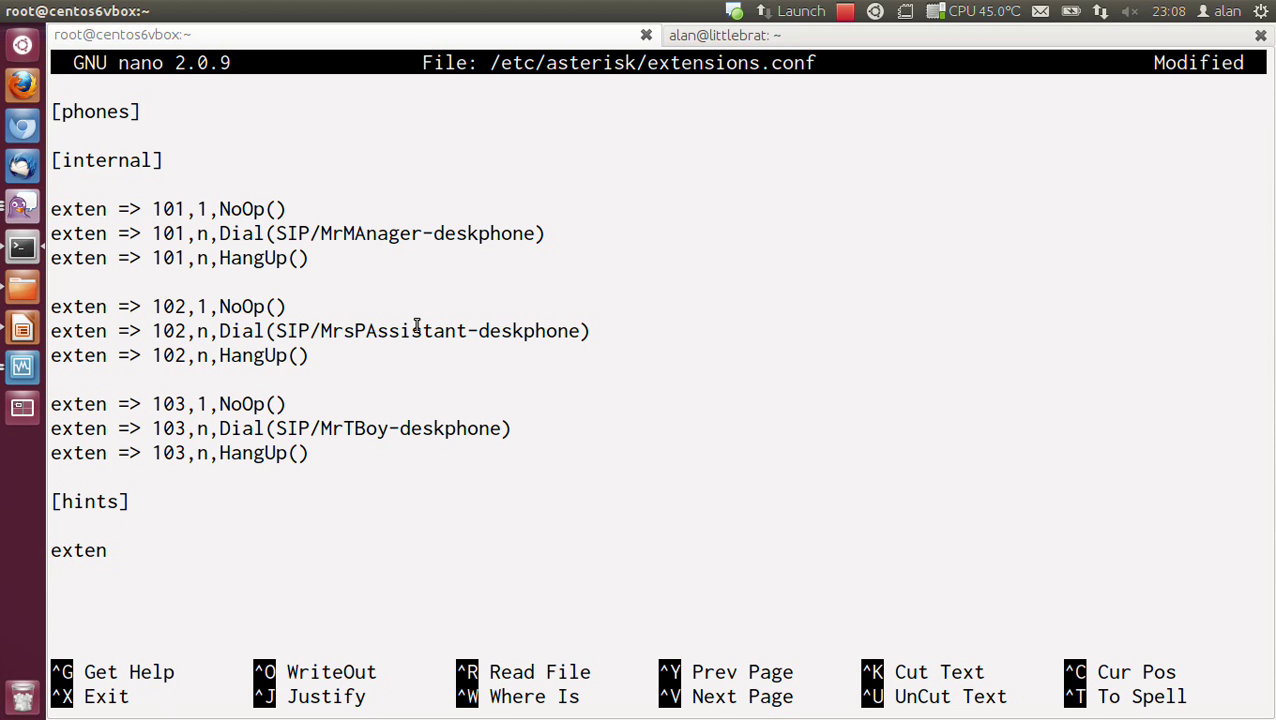
key(Return)
key(Up)
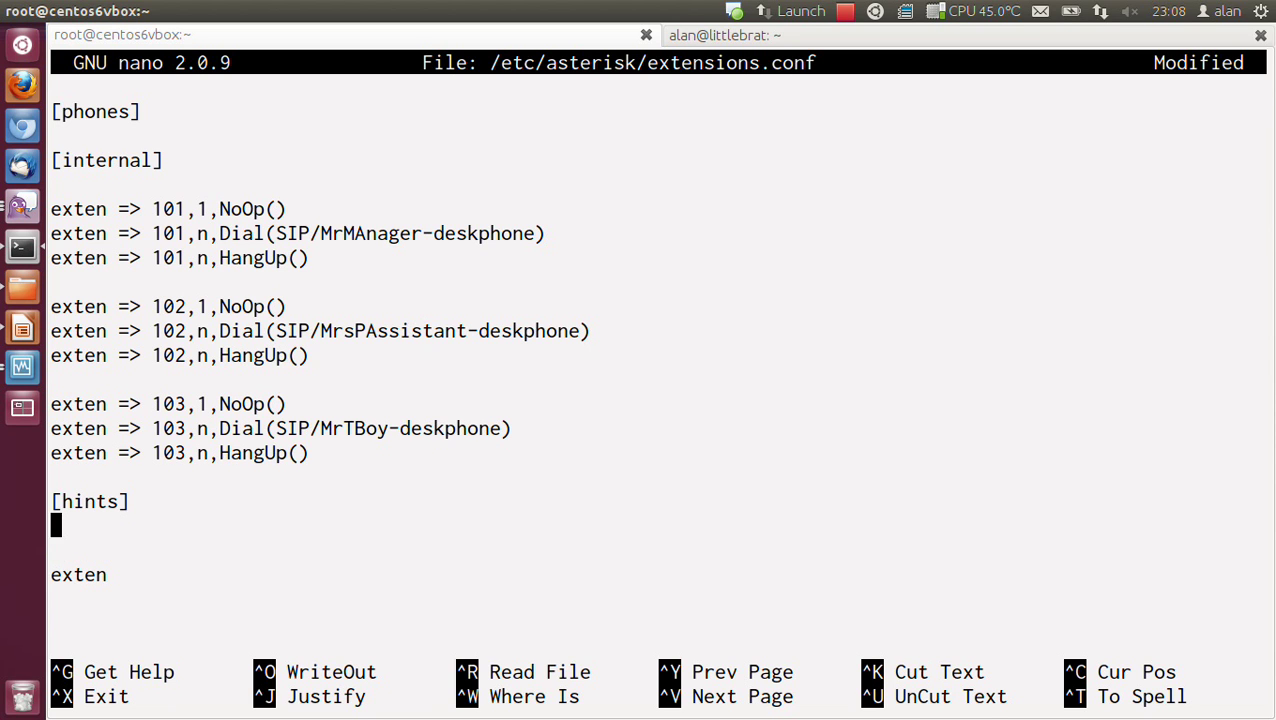
key(BackSpace)
key(BackSpace)
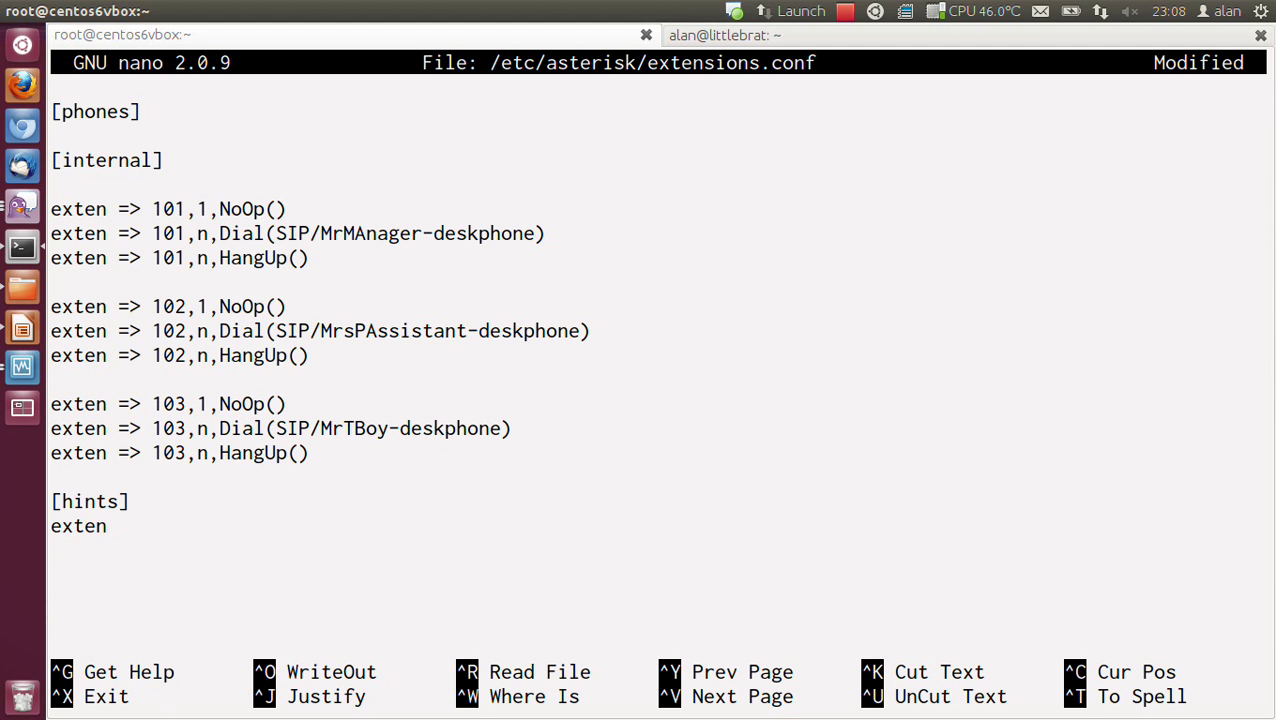
key(Return)
Step: Complete the entry under [hints] as exten => 101,hint,SIP/MRMAnager-deskphone
key(Right)
key(Right)
key(Right)
key(Right)
key(Right)
key(Right)
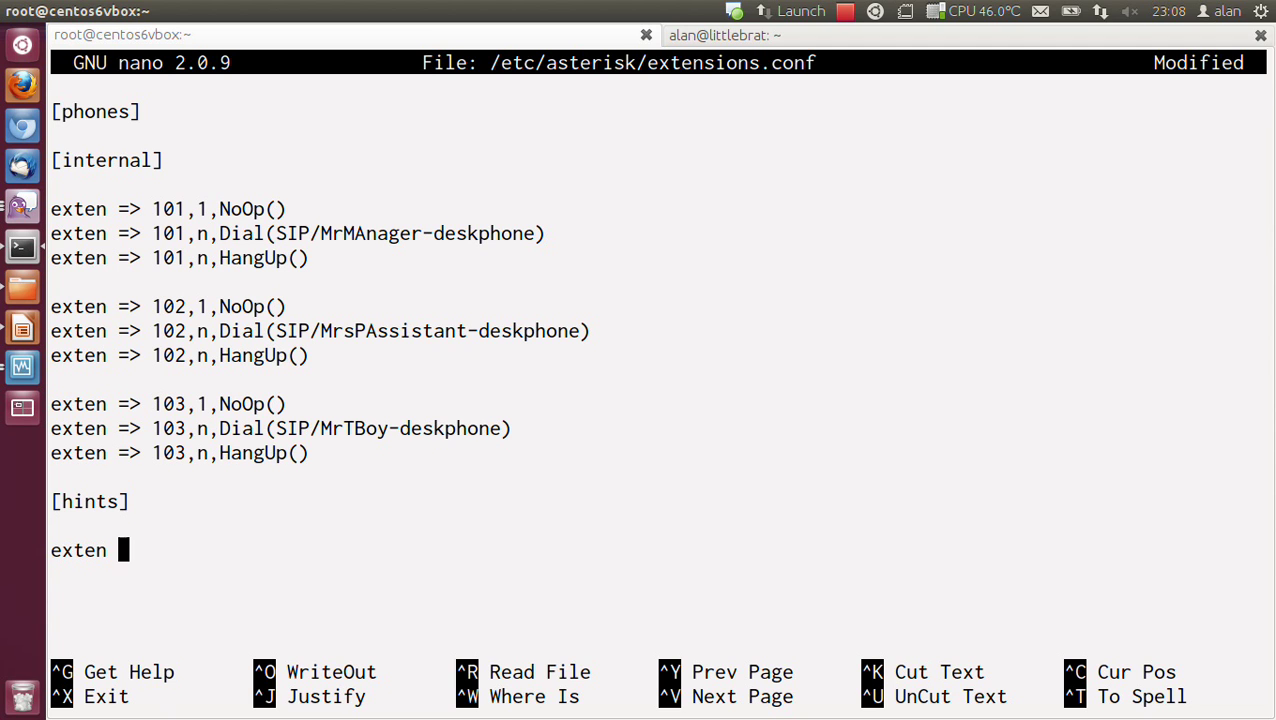
text(=>)
text(101)
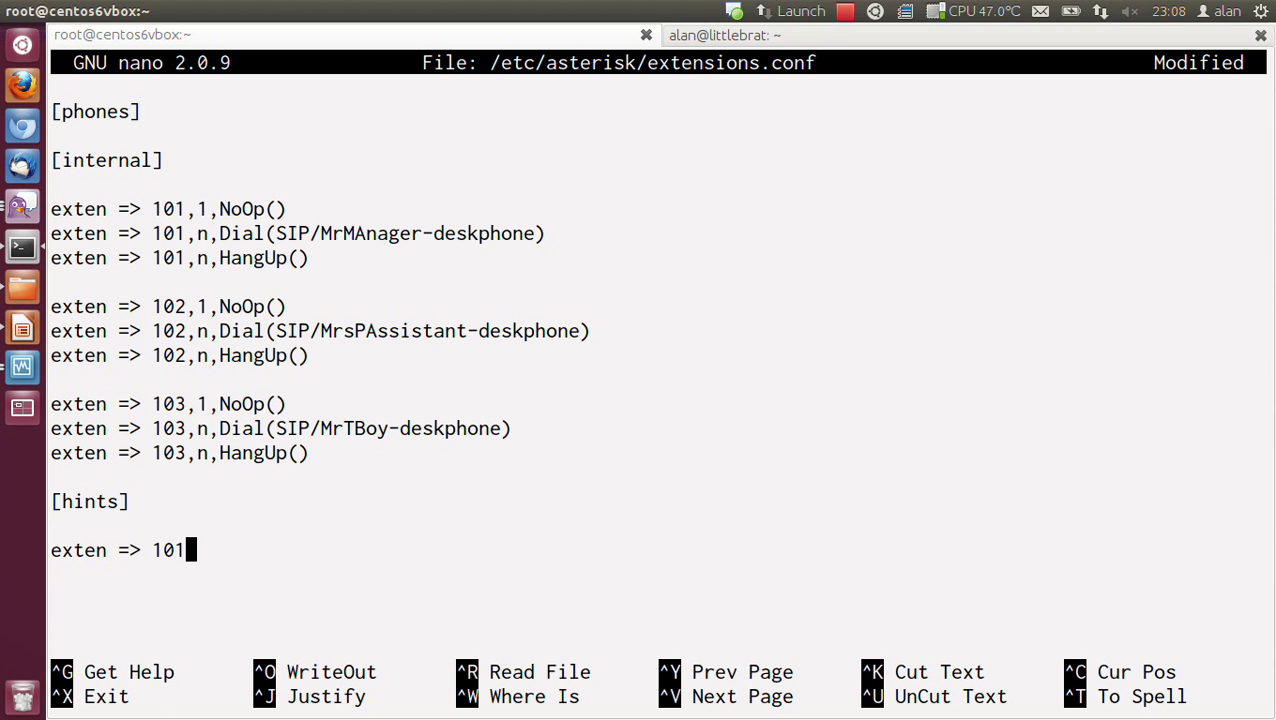
text(,hint,SIP/)
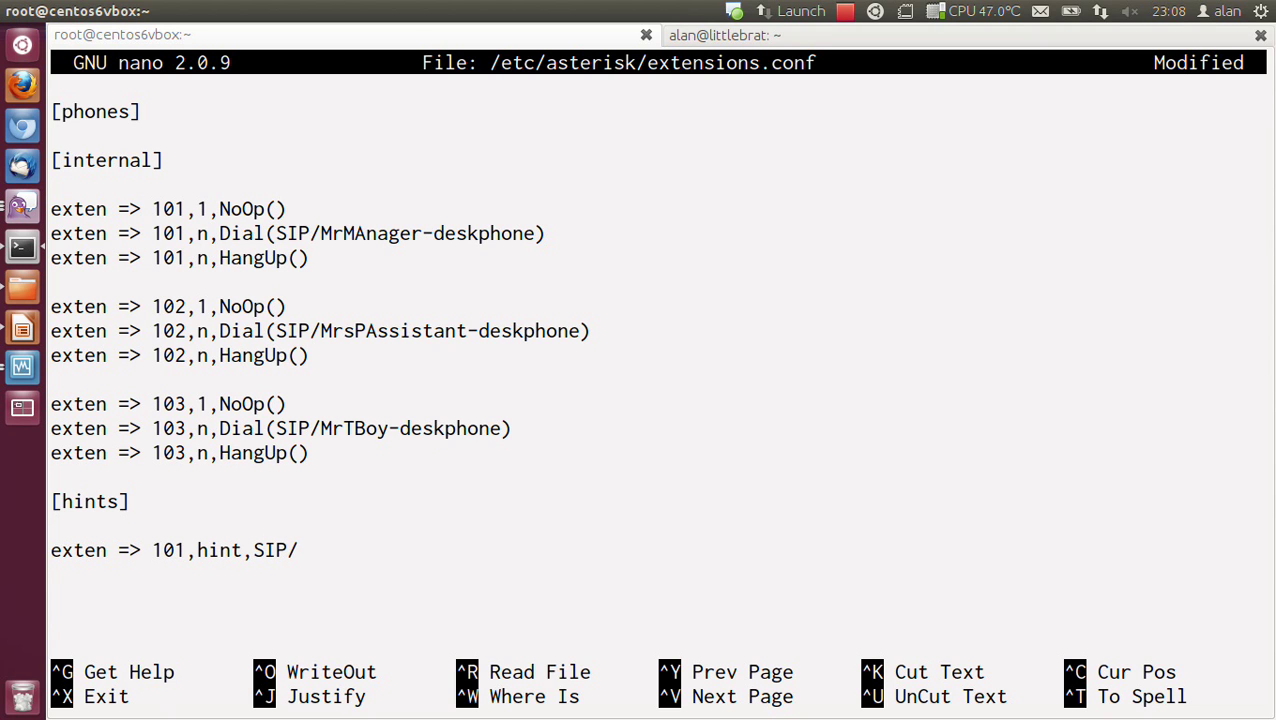
text(MRMAnager)
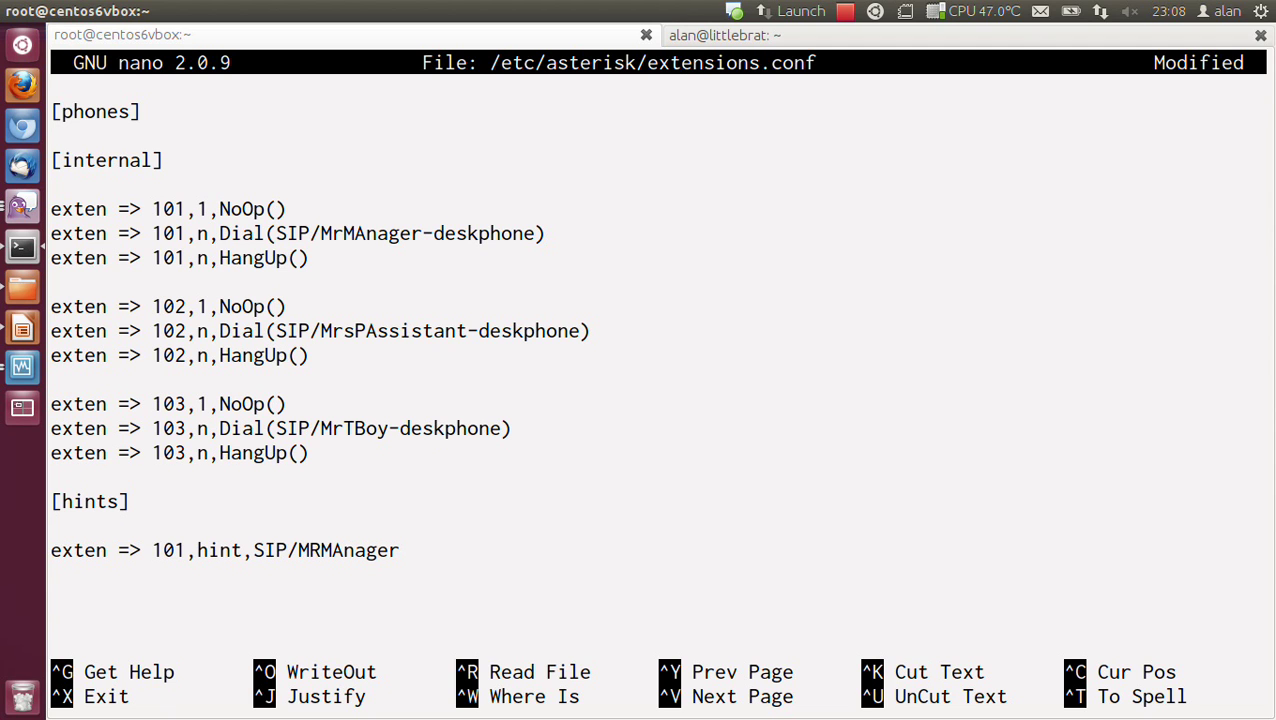
text(-deskphone)
Step: Add the line exten => 102,hint,SIP/MRsPAssistant-deskphone under the 101 entry in the [hints] section
key(Return)
text(exten =)
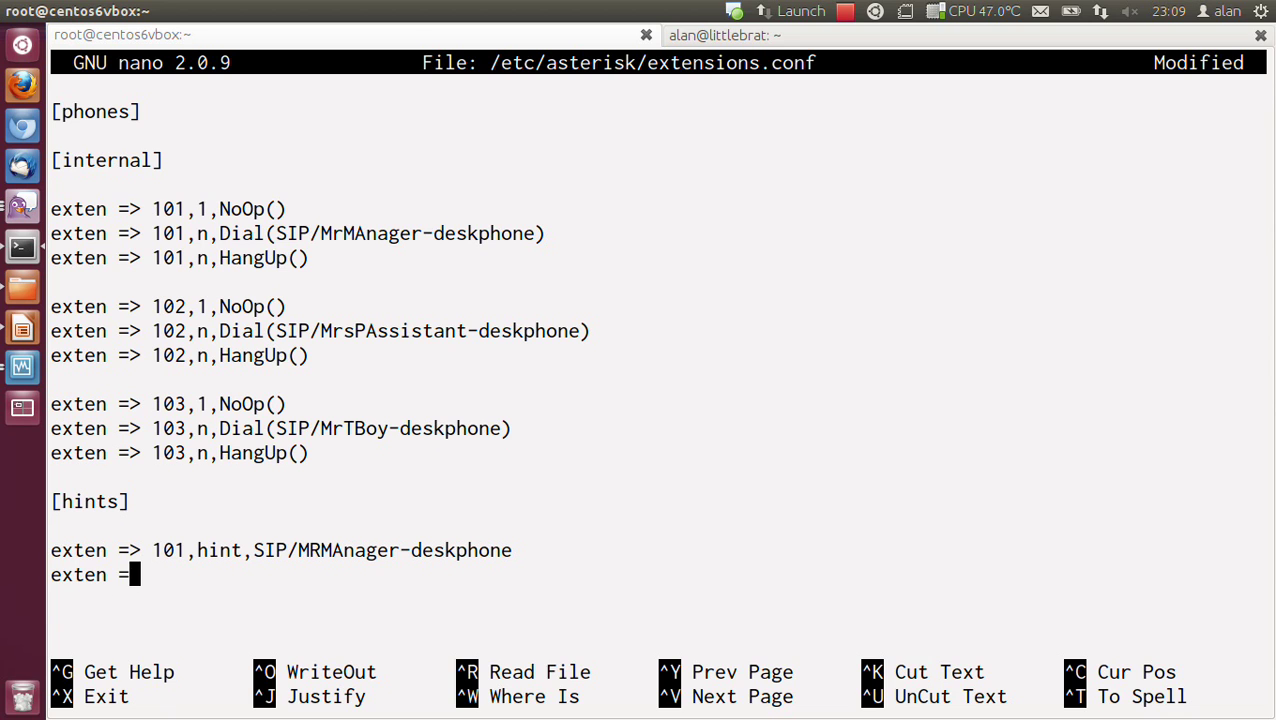
text(> 102,hint,SIP)
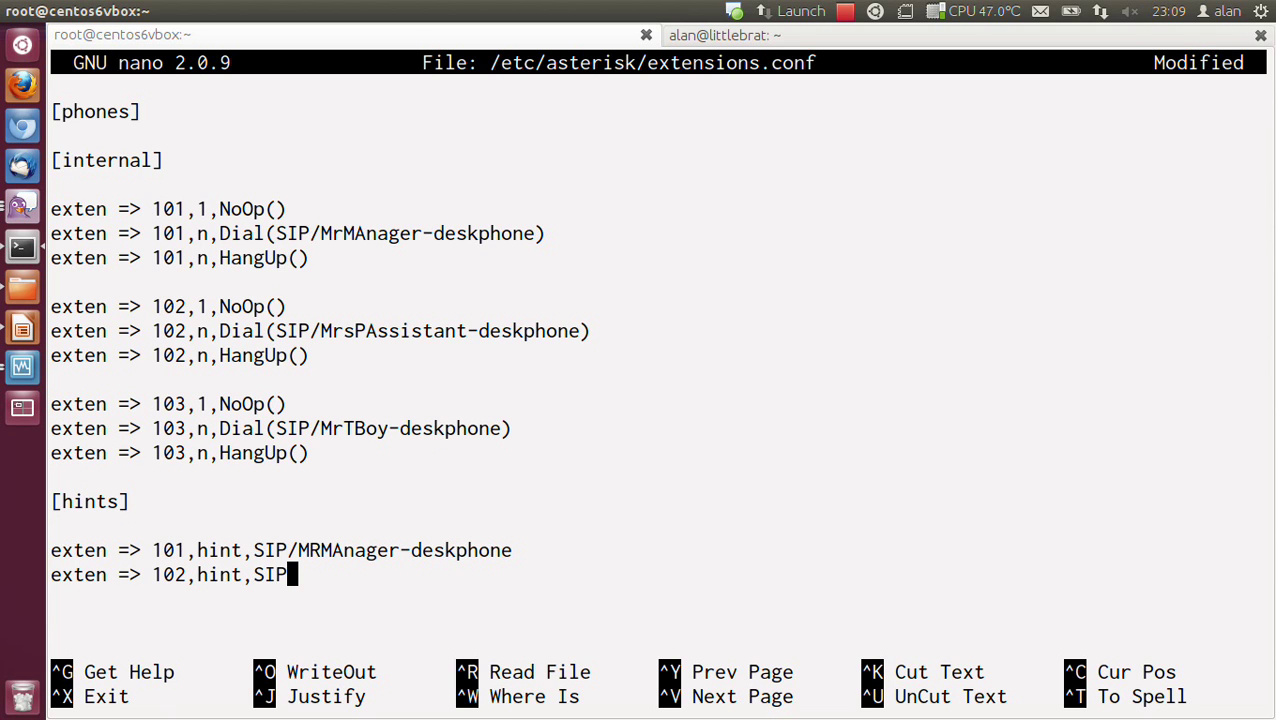
text(/MRsPAssistant)
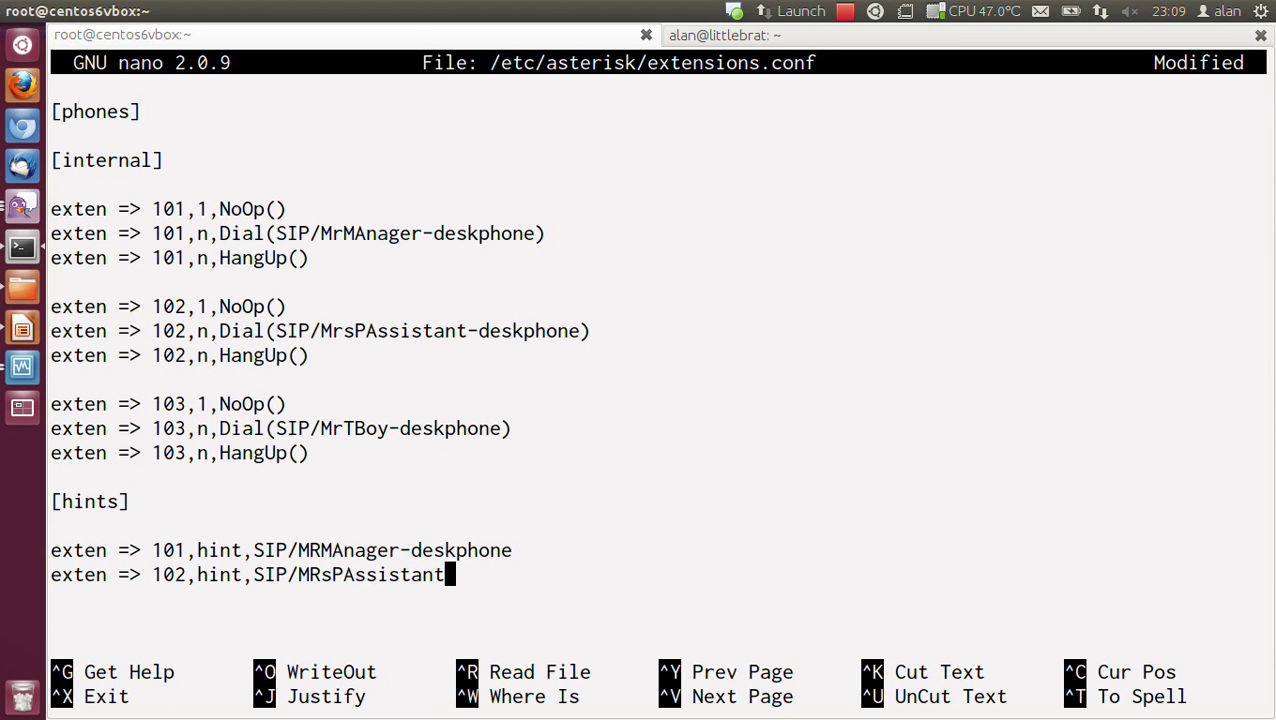
text(-deskphone)
Step: Add the line exten => 103,hint,SIP/MRTBoy-deskphone below the 102 hint and end it with a line break
key(Return)
text(exten)
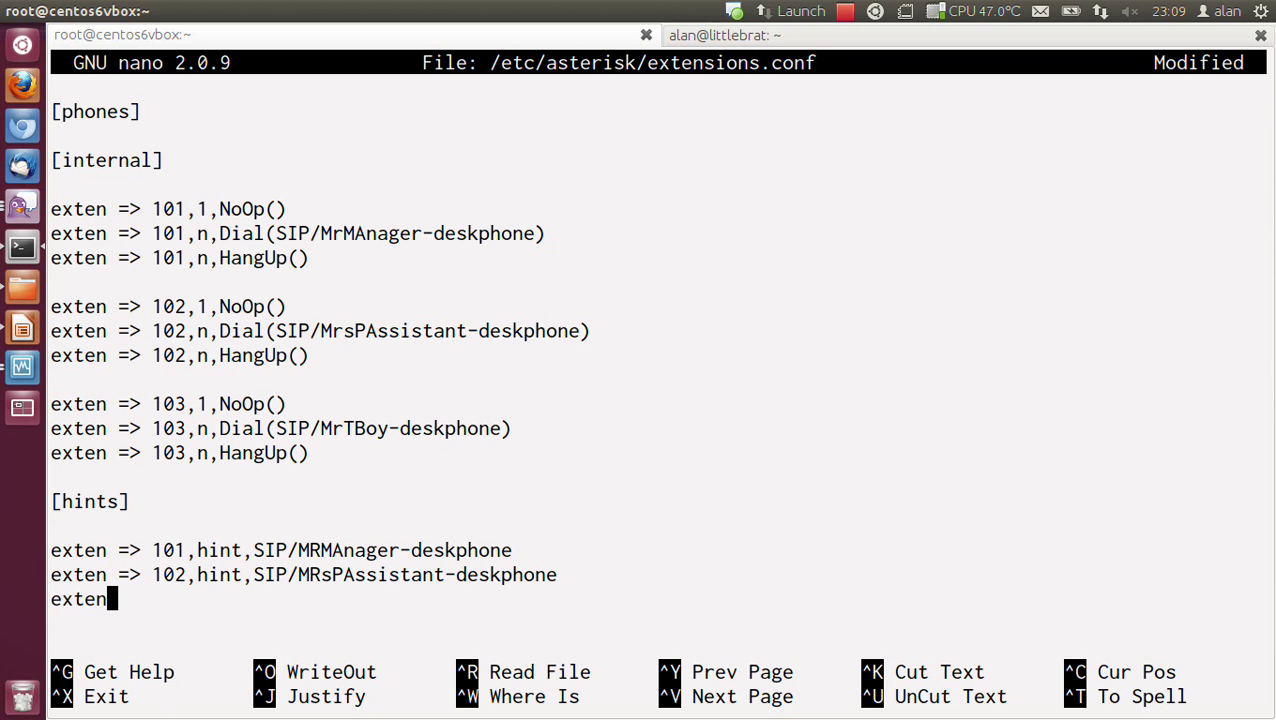
text( => 103,hint,SIP/)
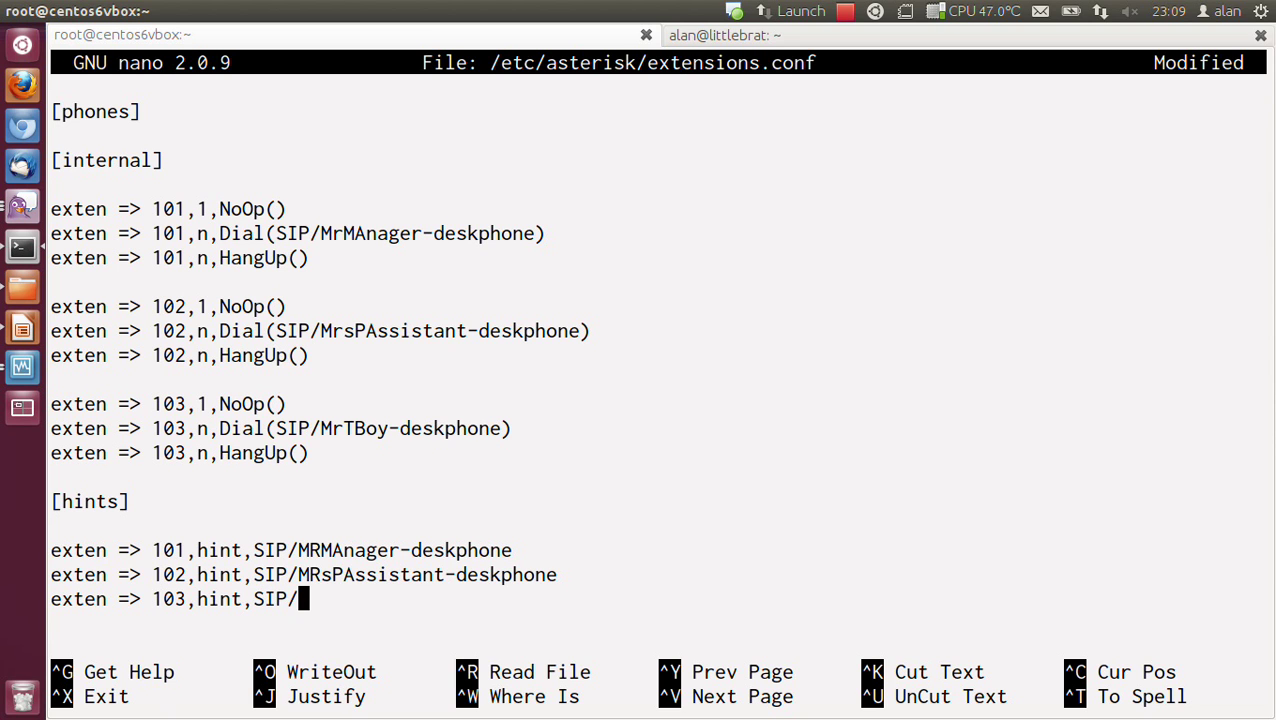
text(MRTBoy-deskpo)
text(one)
key(Return)
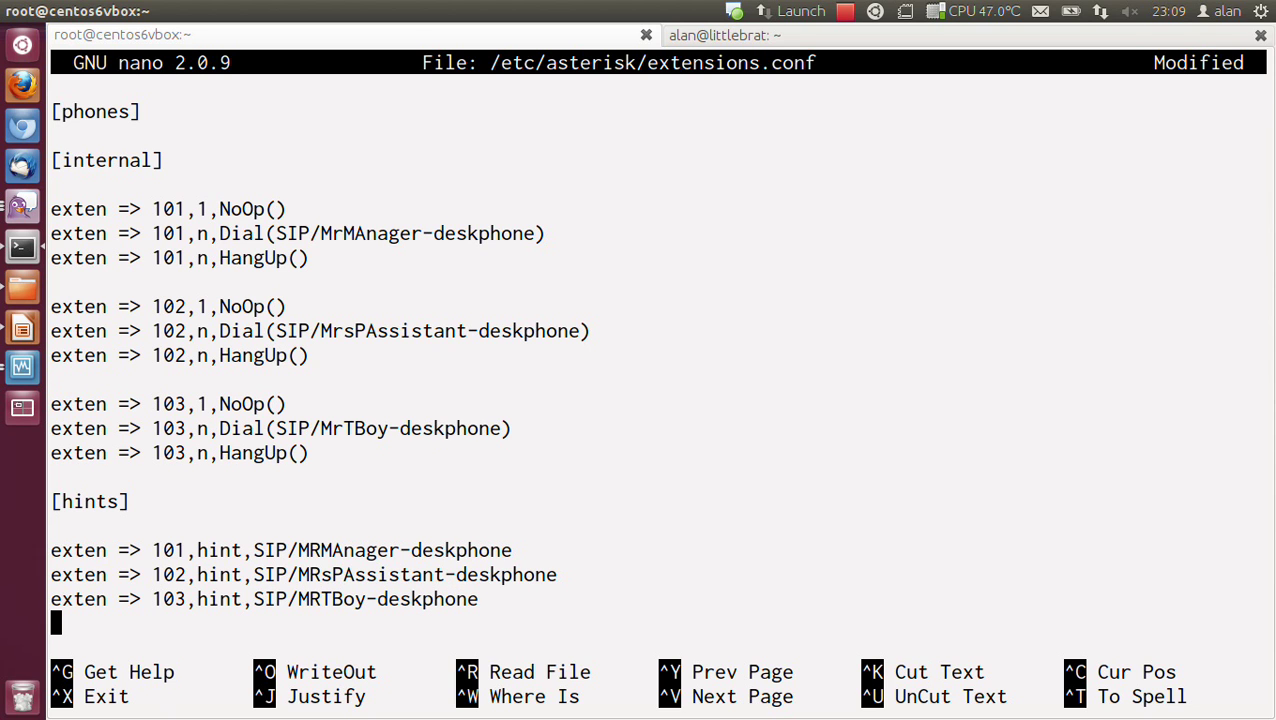
Step: Add the line include => internal directly below the [phones] heading
key(Up)
key(Up)
key(Up)
key(Up)
key(Up)
key(Up)
key(Up)
key(Up)
key(Up)
key(Up)
key(Up)
key(Up)
key(Up)
key(Up)
key(Up)
key(Up)
key(Up)
key(Up)
key(Up)
key(Up)
key(Up)
key(Up)
key(Up)
key(Down)
key(Down)
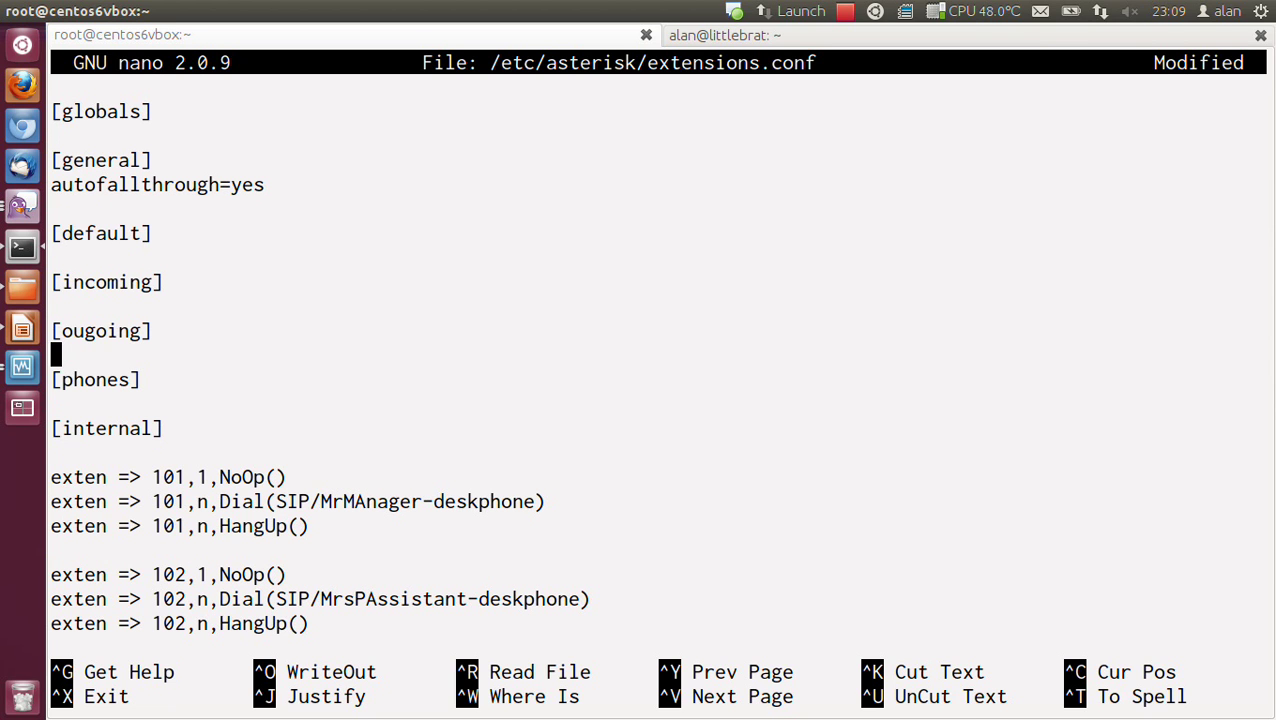
key(Down)
key(Return)
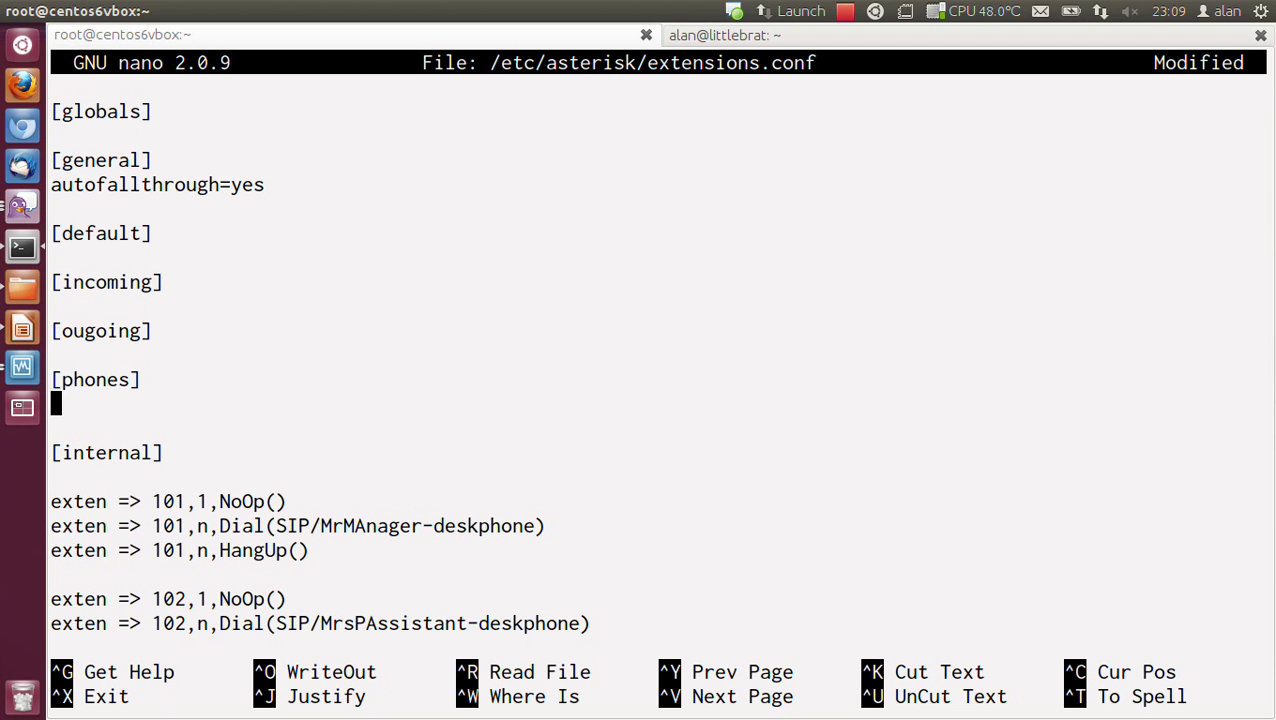
text(incl)
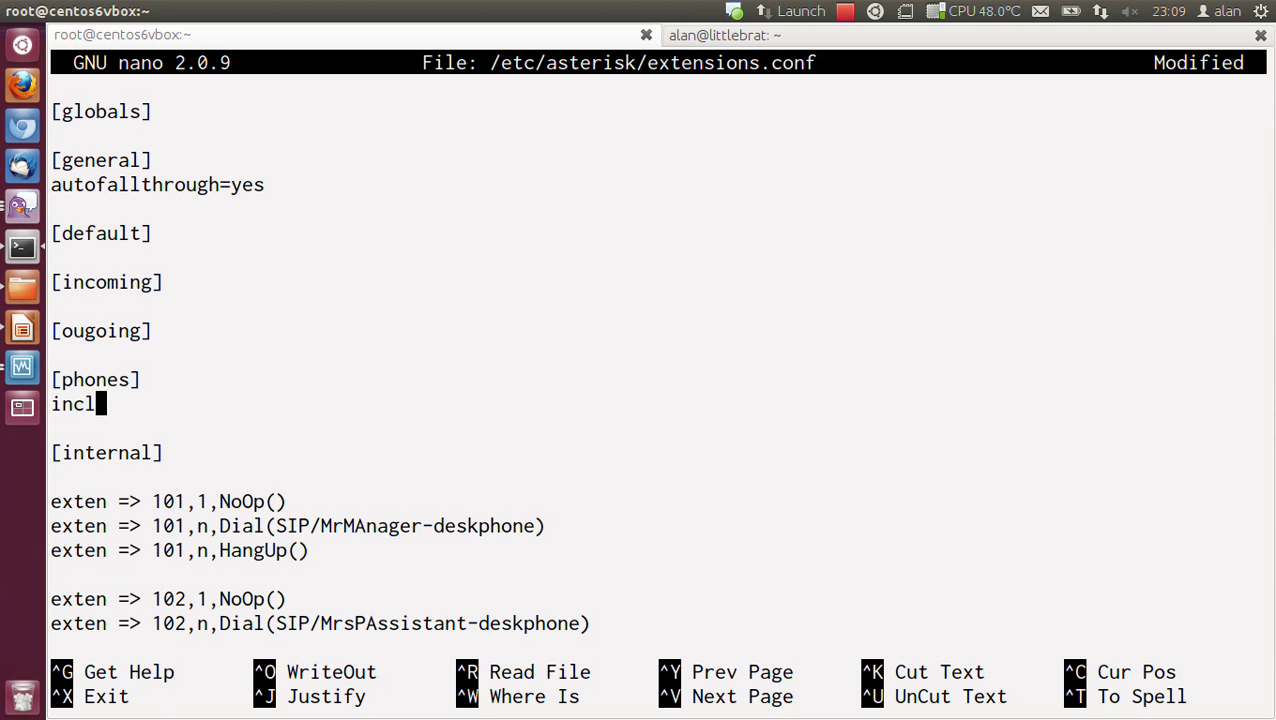
text(ude => internal)
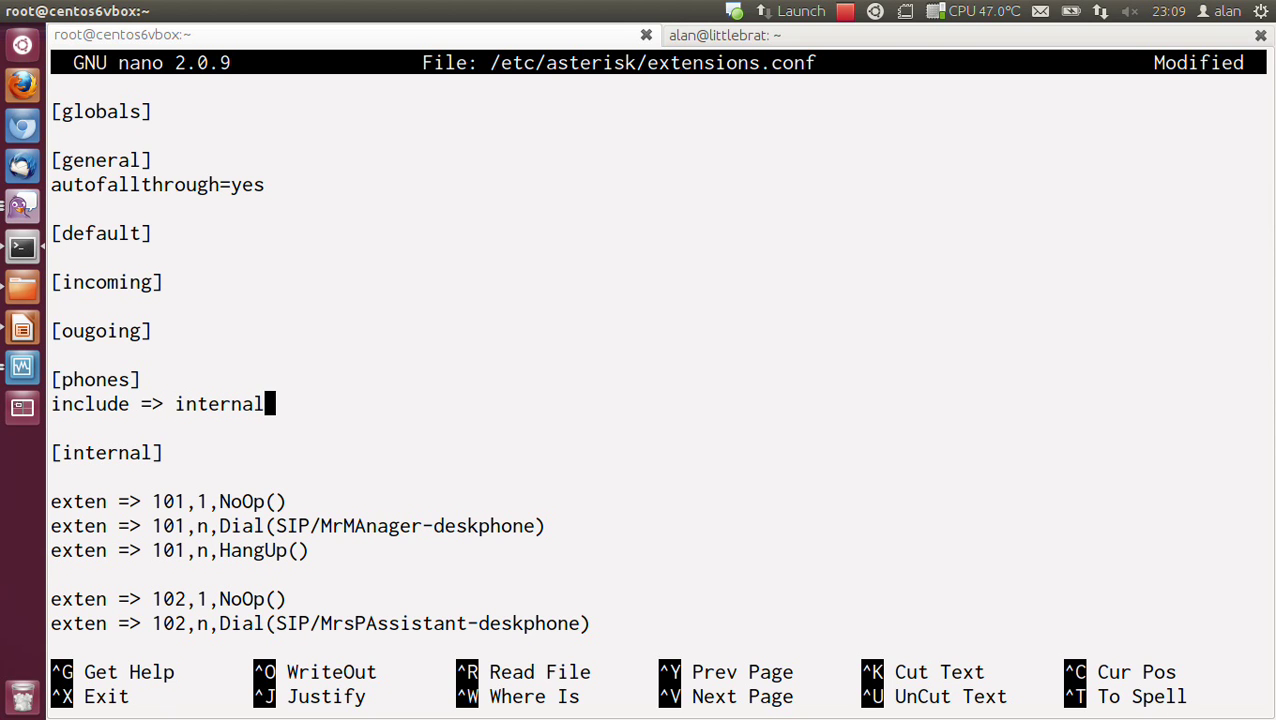
Step: Add a second line, include => outgoing, to the [phones] section and correct any misspelling of include
key(Return)
text(incluge =>)
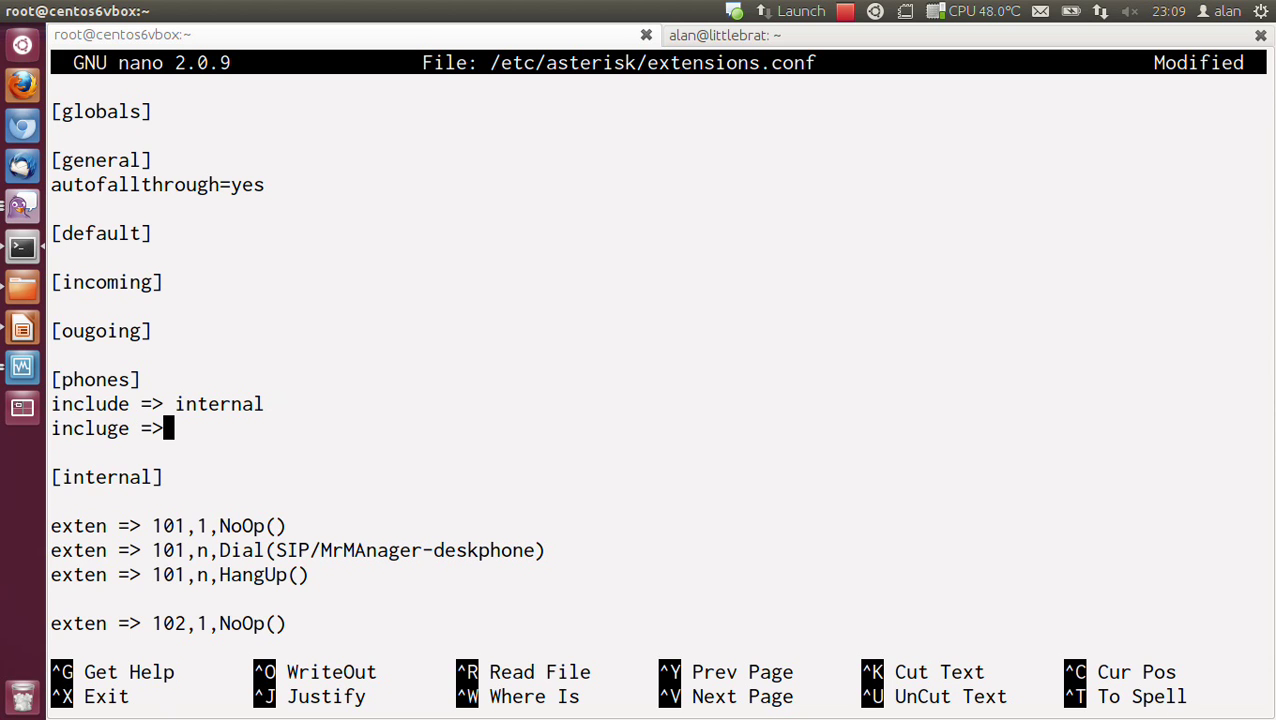
text( outgoing)
key(Return)
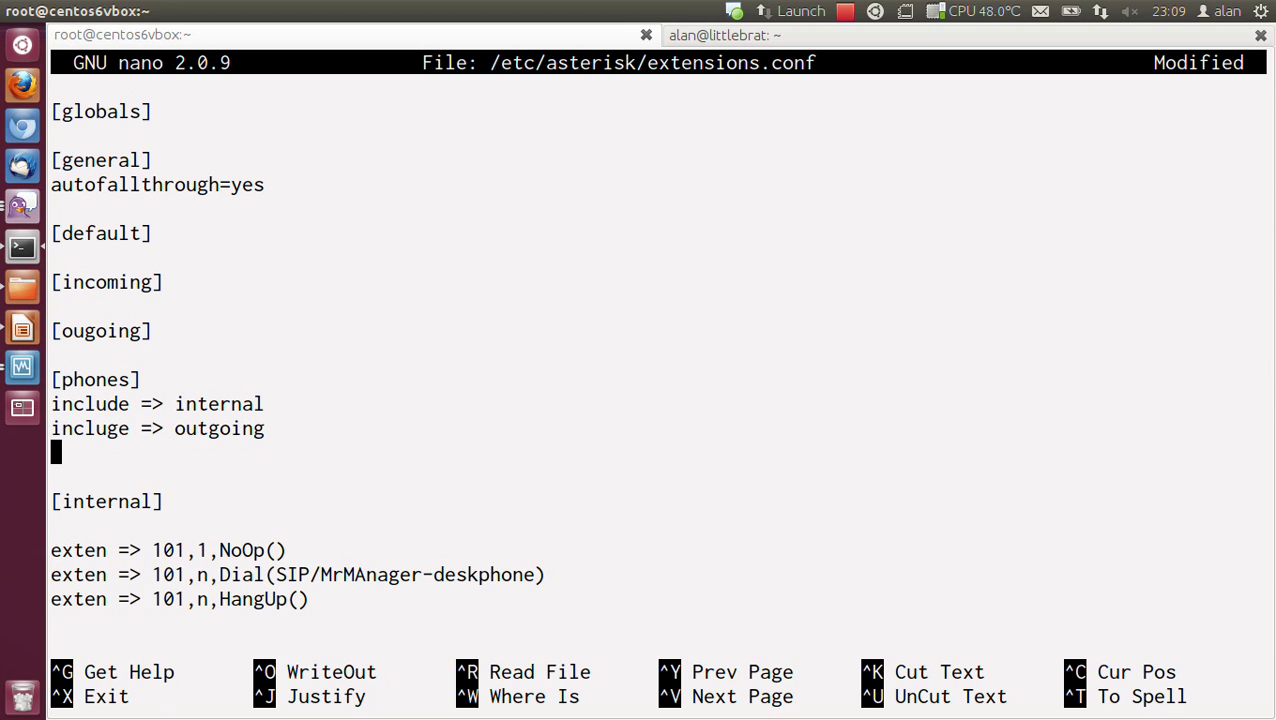
key(Right)
key(Right)
key(Right)
key(Right)
key(Delete)
text(d)
key(Down)
text(include =>)
key(BackSpace)
key(BackSpace)
key(BackSpace)
key(BackSpace)
key(BackSpace)
key(BackSpace)
key(BackSpace)
key(BackSpace)
key(BackSpace)
key(BackSpace)
Step: Remove the extra blank line between the [phones] includes and the [internal] heading
key(BackSpace)
key(BackSpace)
Step: Review the dial plan from the [phones] section down to the last [hints] entry and back up to [internal]
key(Down)
key(Down)
key(Down)
key(Down)
key(Down)
key(Down)
key(Down)
key(Down)
key(Down)
key(Down)
key(Down)
key(Down)
key(Down)
key(Down)
key(Down)
key(Down)
key(Down)
key(Down)
key(Down)
key(Down)
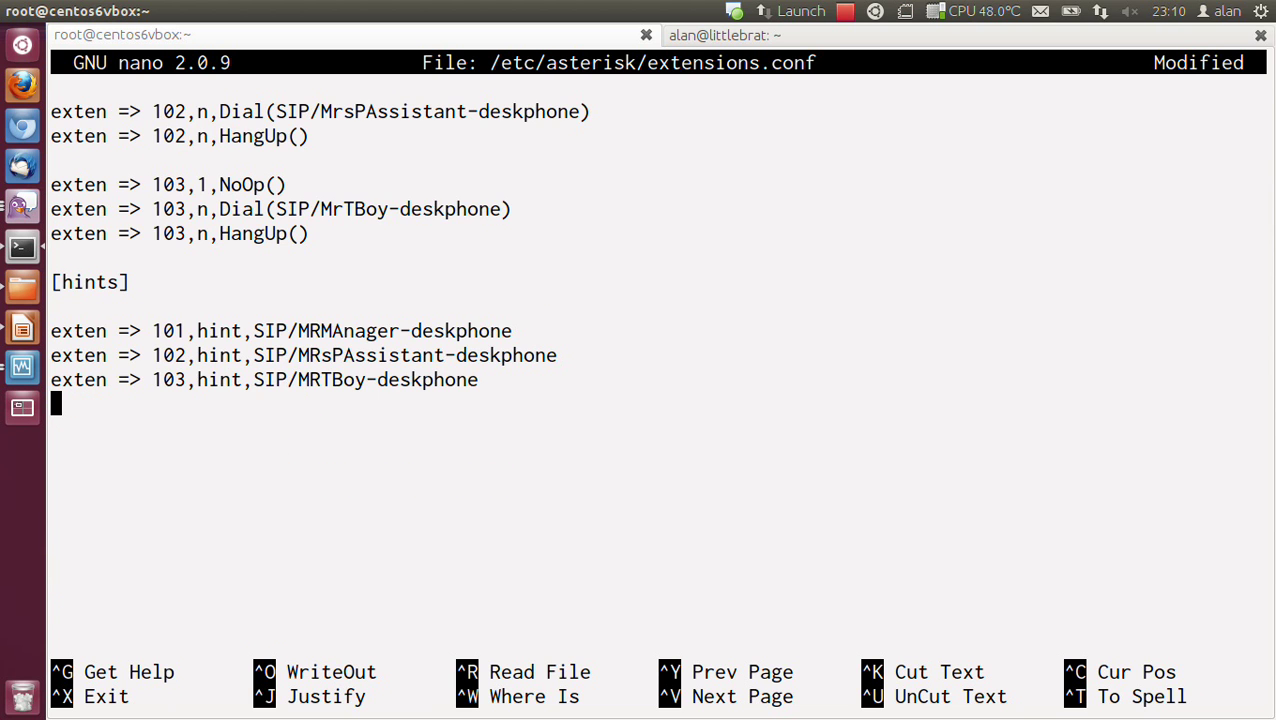
key(Up)
key(Up)
key(Up)
key(Up)
key(Up)
key(Up)
key(Up)
key(Up)
key(Up)
key(Up)
key(Up)
key(Up)
key(Up)
key(Up)
key(Up)
key(Up)
key(Up)
key(Up)
key(Up)
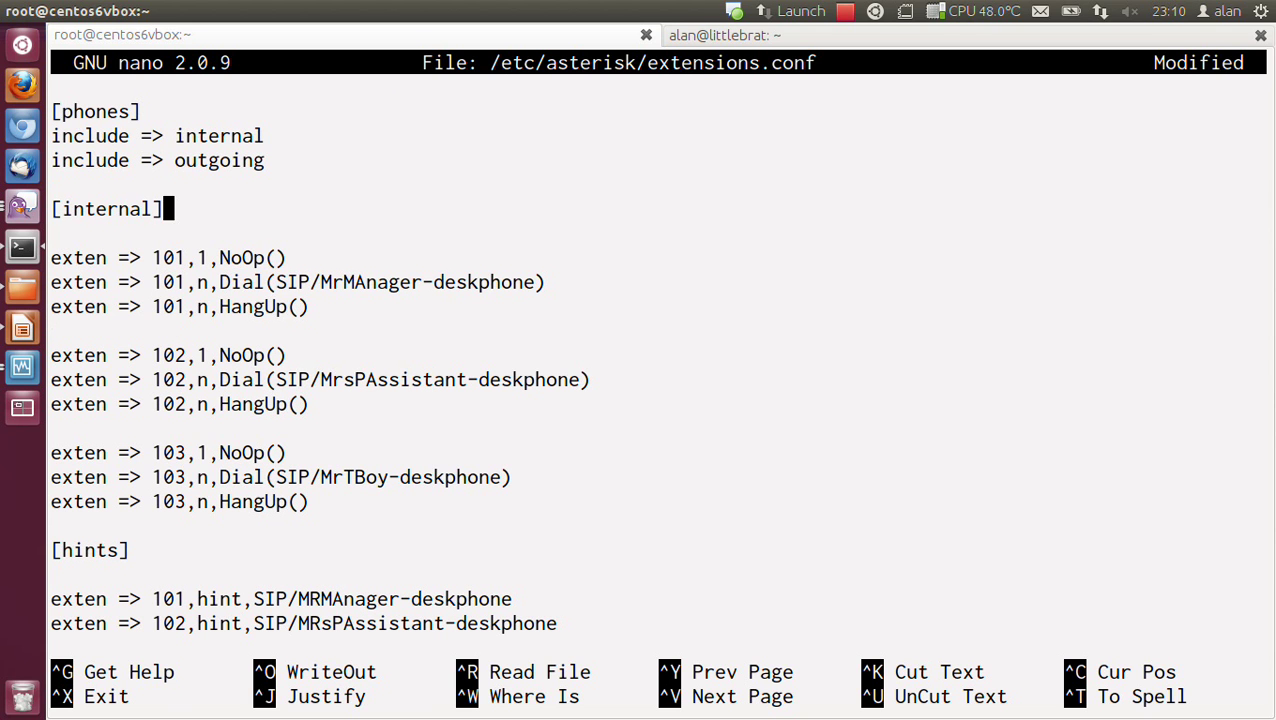
Step: Save the changes to /etc/asterisk/extensions.conf under the same name and exit the editor
key(ctrl+x)
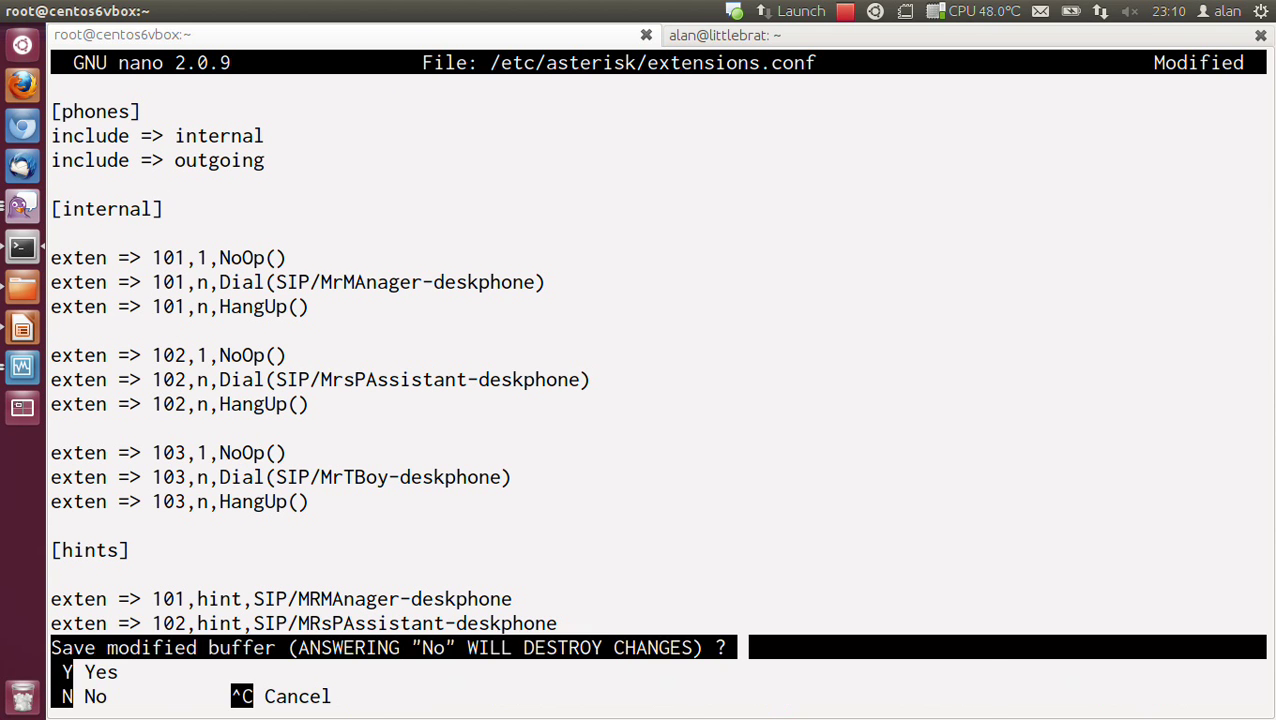
key(y)
key(Return)
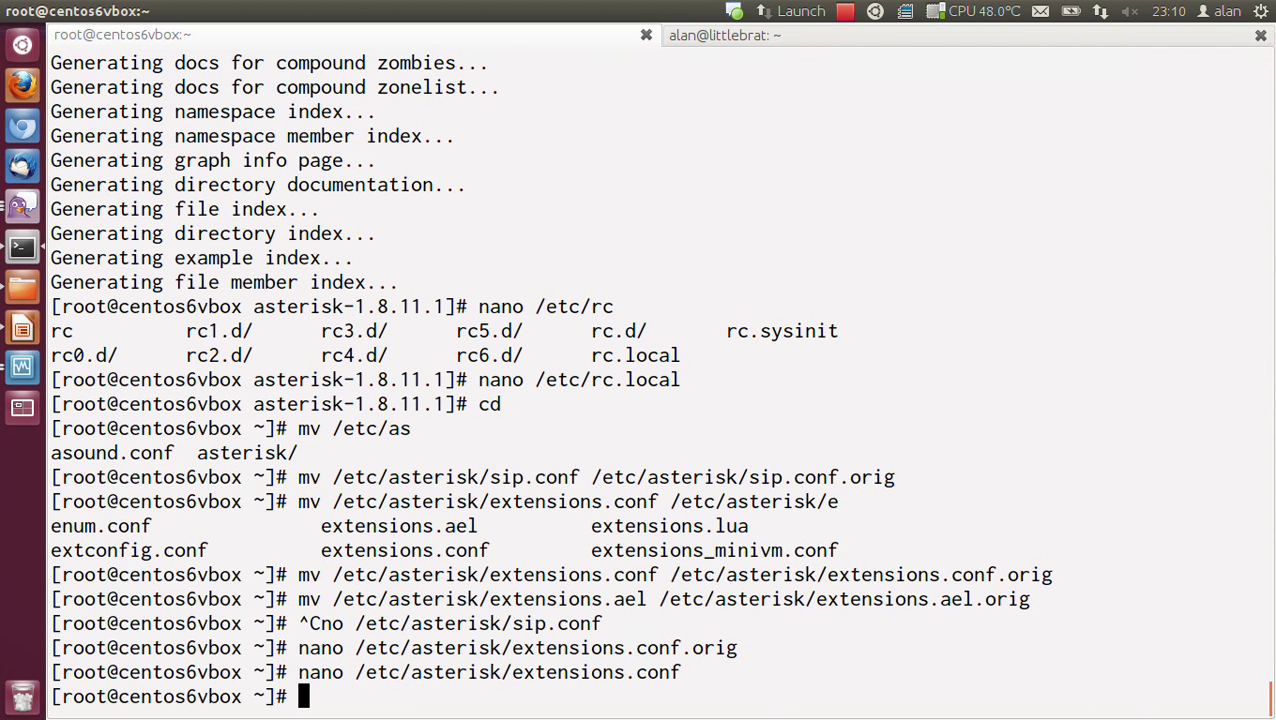